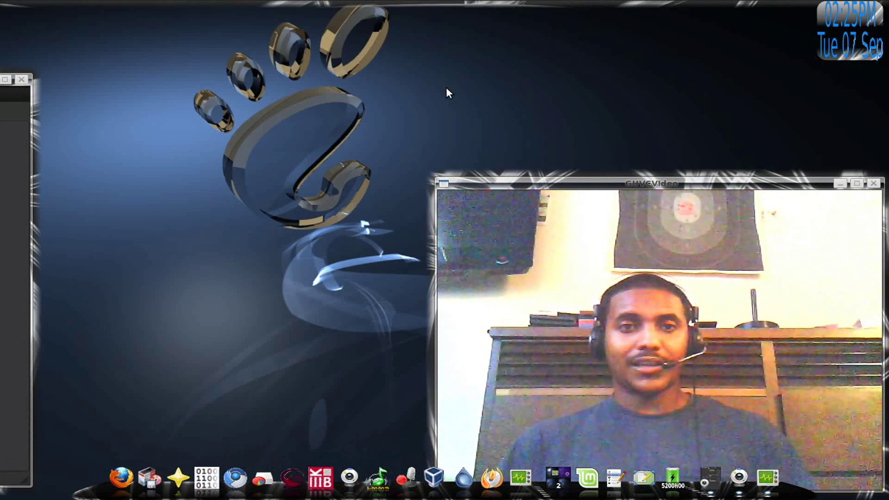
- Rotate the desktop cube left twice to reach the empty workspace 3
key("ctrl+alt+Left")
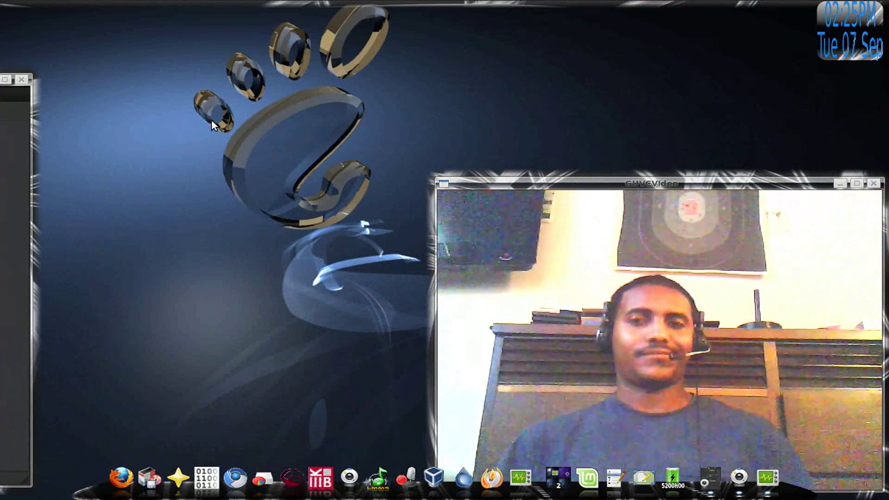
key("ctrl+alt+Left")
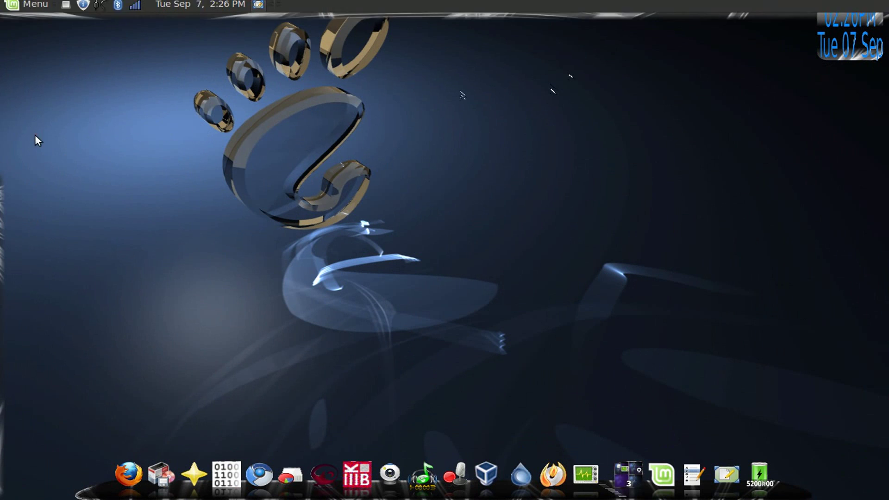
mouse_move(537, 5)
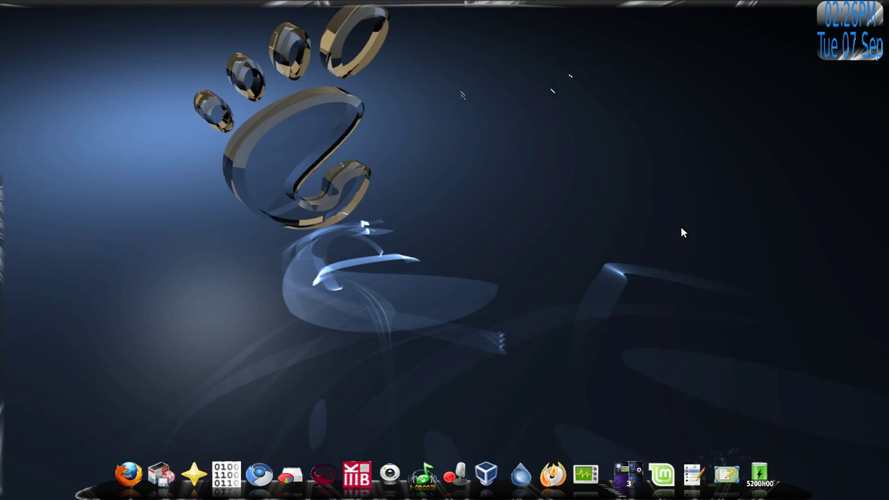
- Rotate past the System Monitor workspace and back to the Software Manager workspace
key("ctrl+alt+Left")
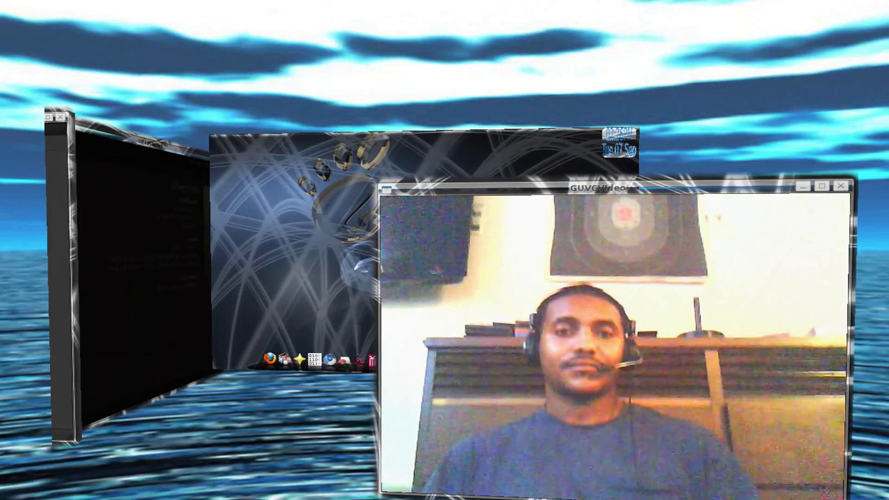
key("ctrl+alt+Left")
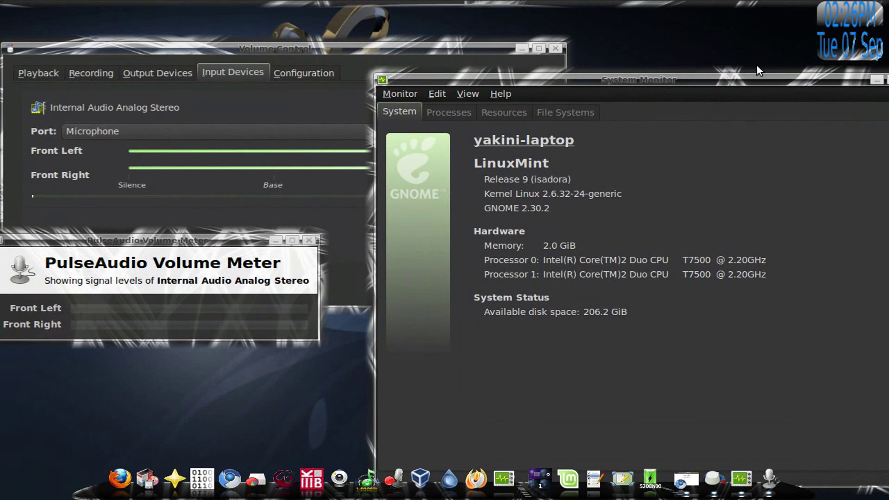
key("ctrl+alt+Right")
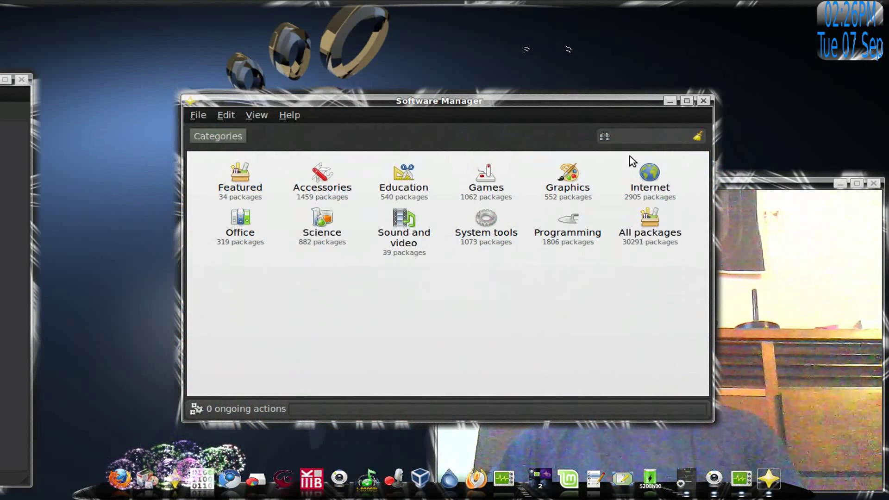
- Search Software Manager for 'cairo' and scroll the results to check the installed cairo-dock packages
left_click(632, 137)
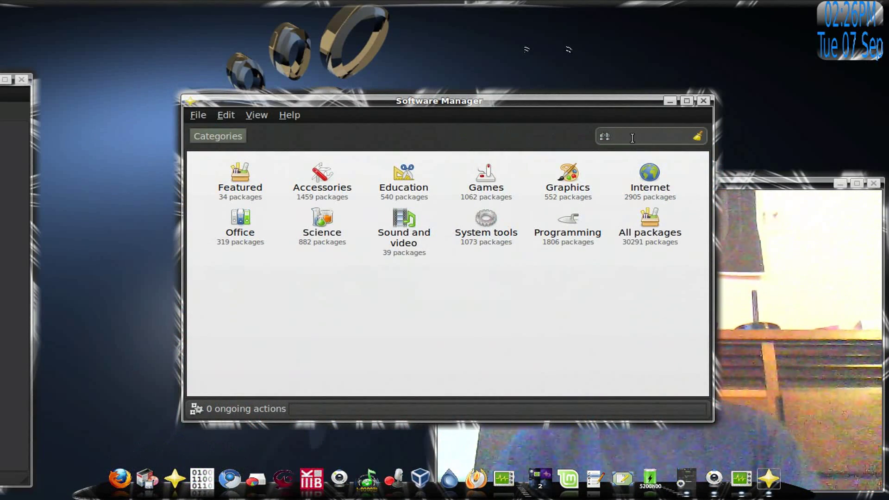
type("cairo")
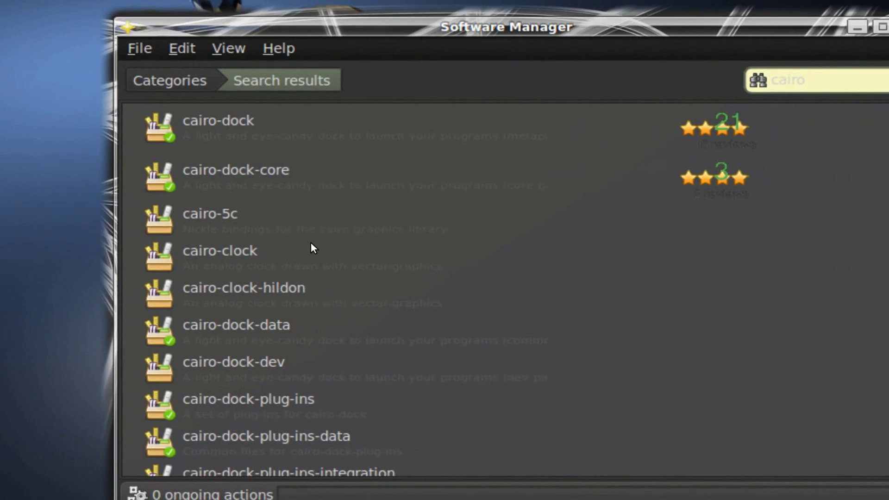
scroll(249, 245, "down", 1)
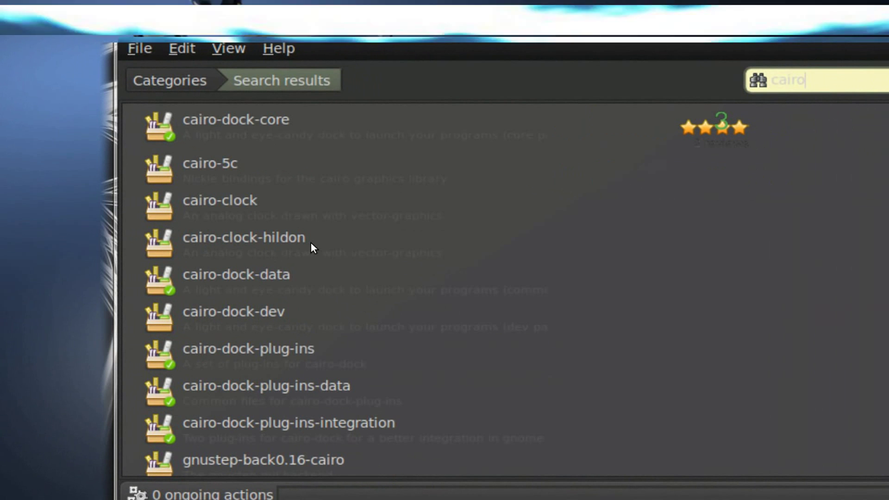
scroll(310, 242, "down", 5)
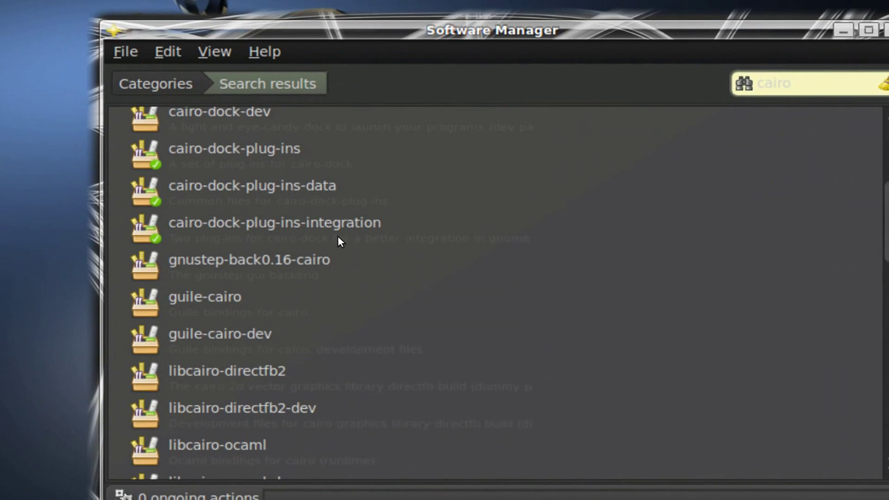
scroll(338, 237, "down", 4)
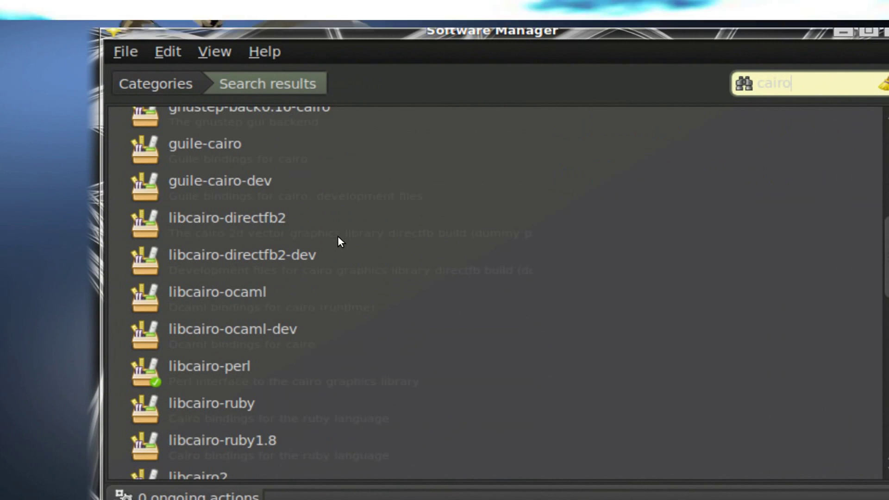
scroll(338, 237, "up", 9)
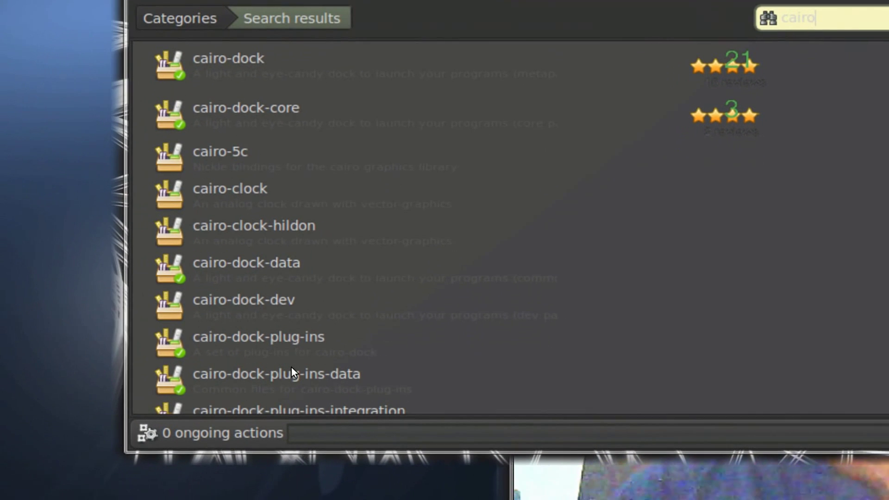
scroll(290, 366, "down", 1)
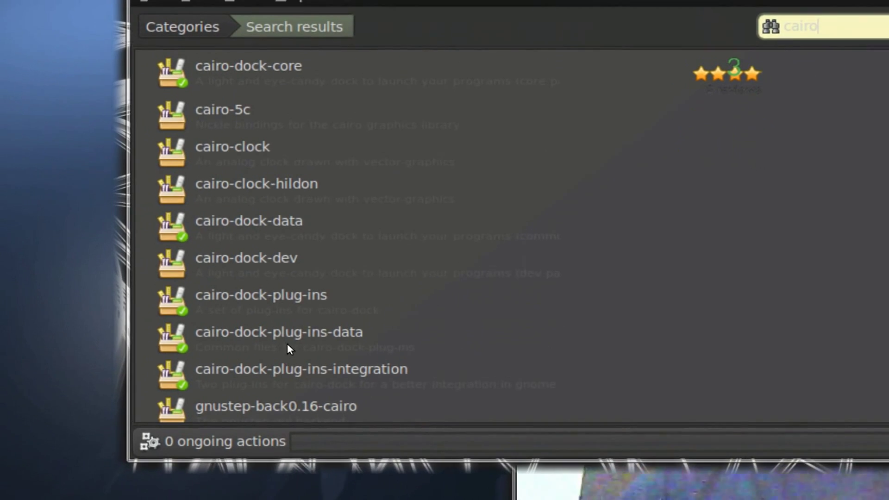
scroll(287, 342, "up", 1)
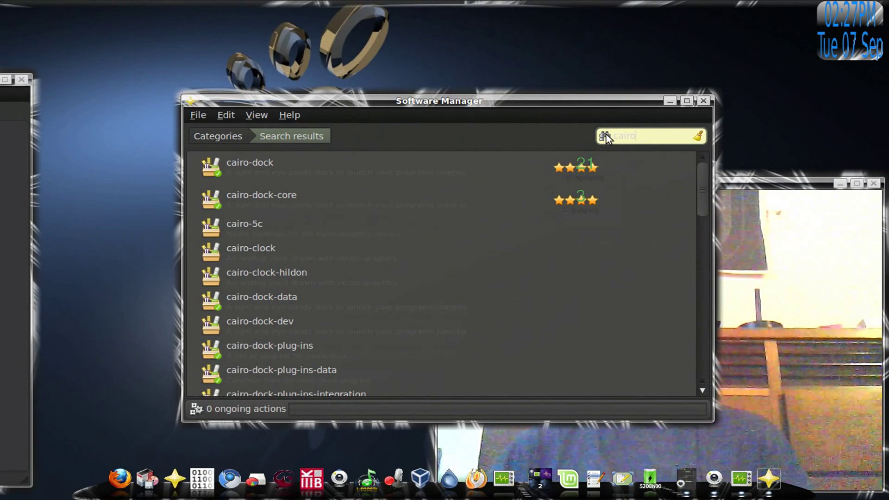
- Close Software Manager and find Cairo-Dock under Accessories in the applications menu
left_click(703, 101)
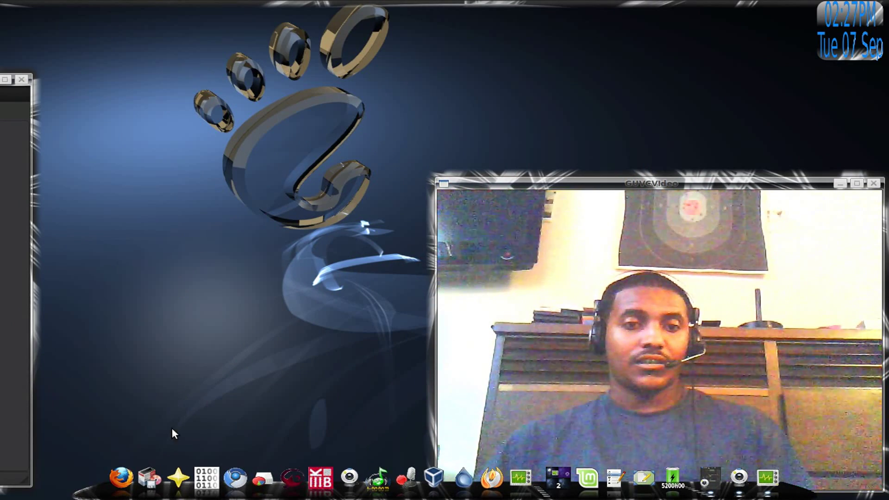
left_click(611, 471)
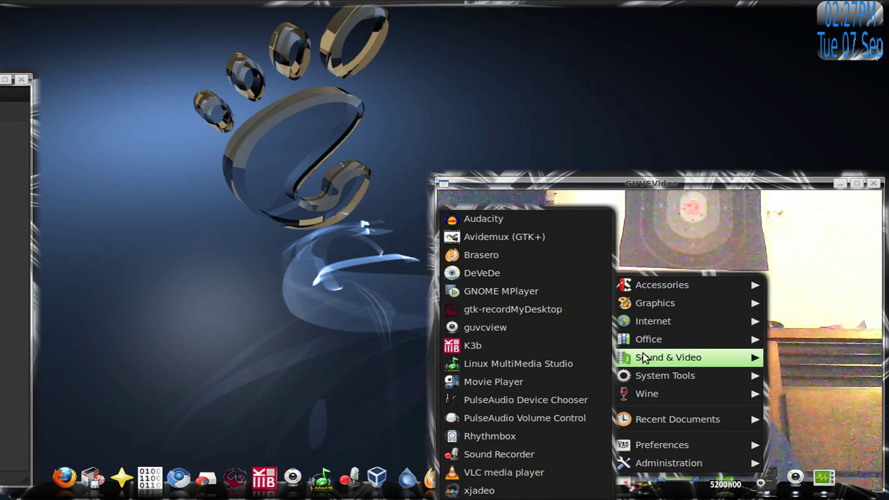
mouse_move(662, 291)
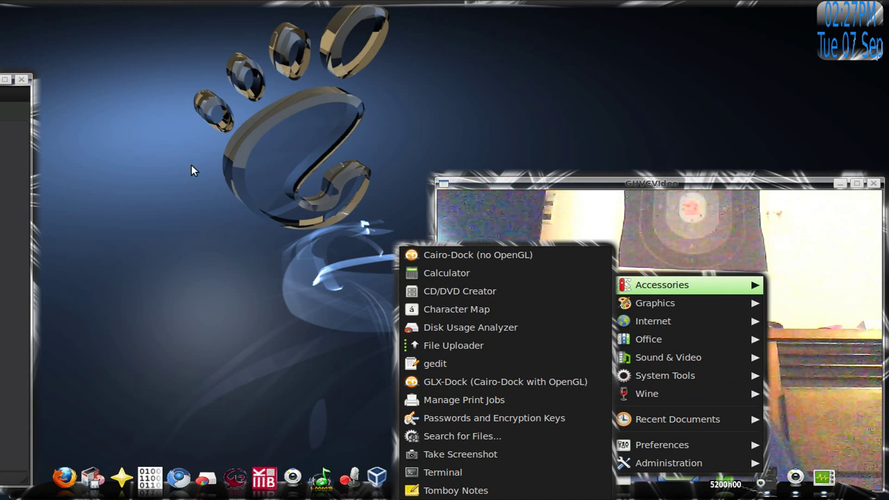
left_click(265, 165)
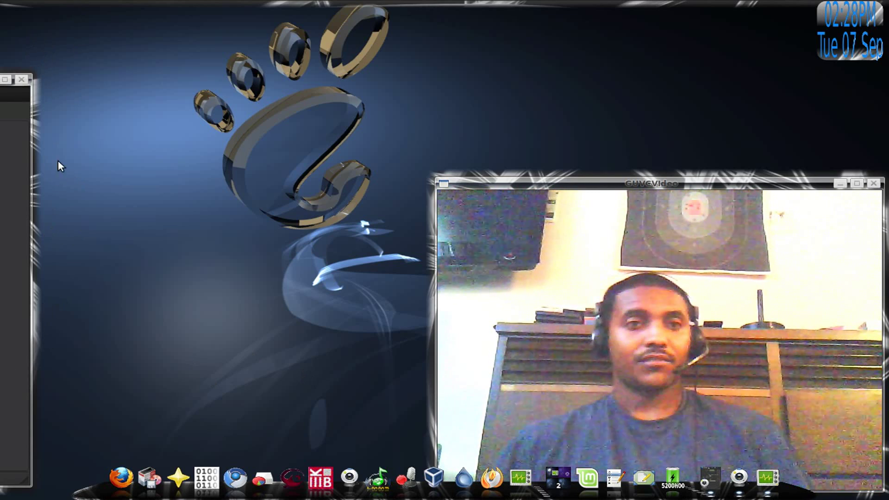
- Switch to the empty third workspace showing only wallpaper, Cairo-Dock and the top panel
left_click_drag(39, 54, 214, 225)
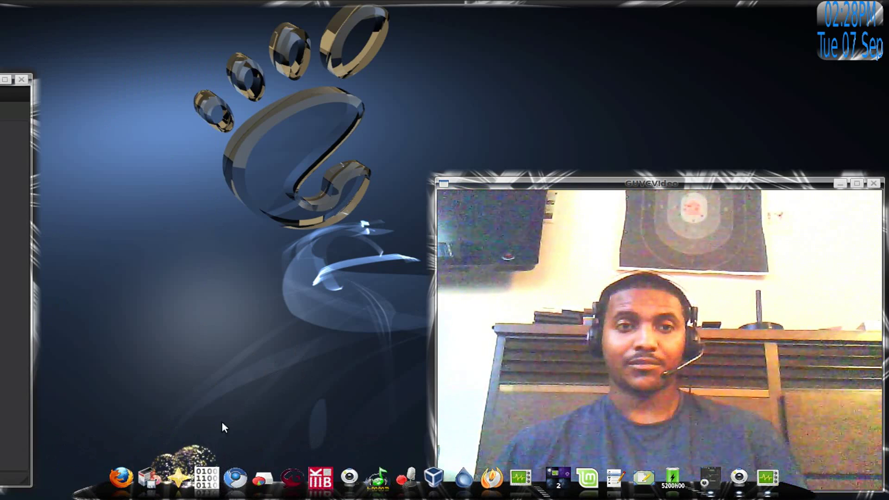
left_click(185, 470)
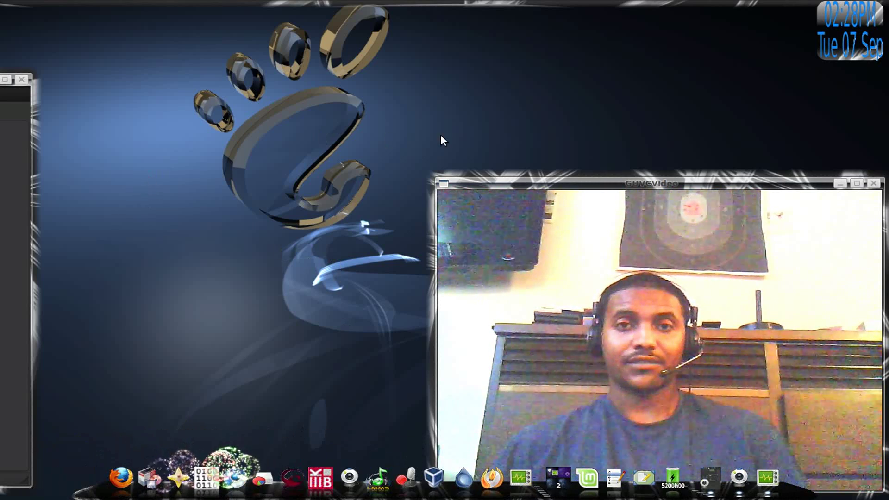
key("ctrl+alt+Right")
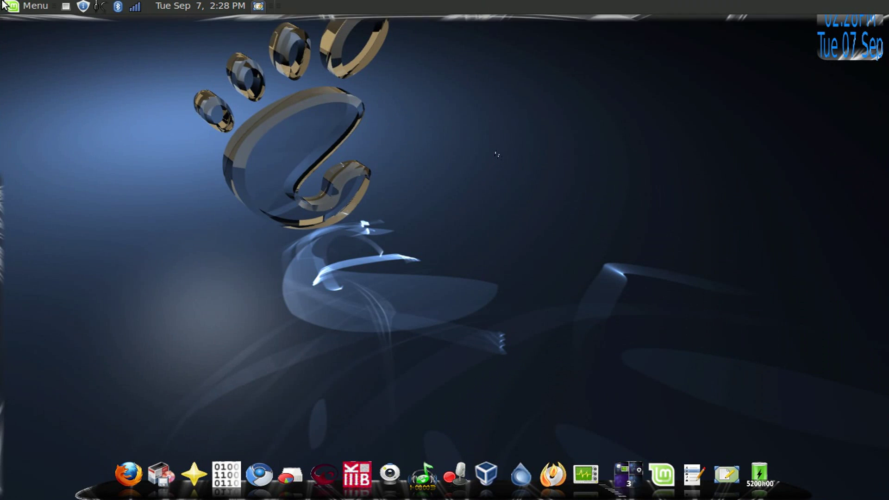
- Add a Blender (fullscreen) shortcut to the desktop from the Graphics menu and position it
left_click(29, 7)
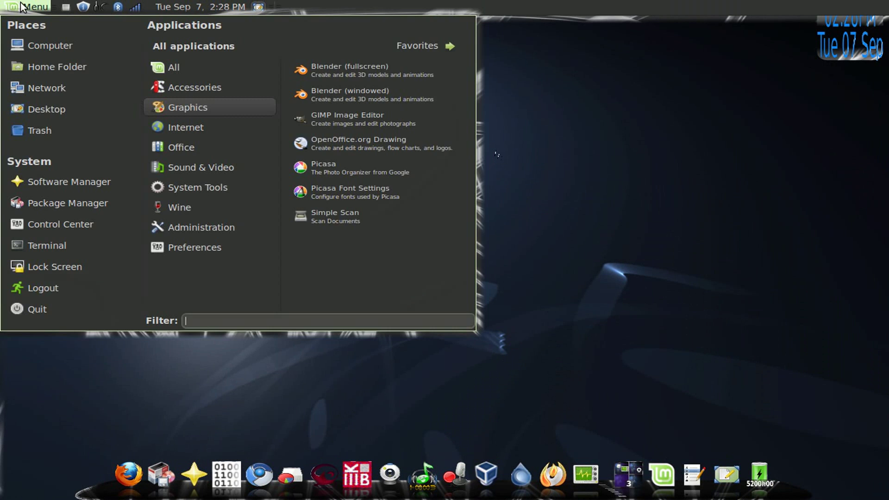
right_click(388, 71)
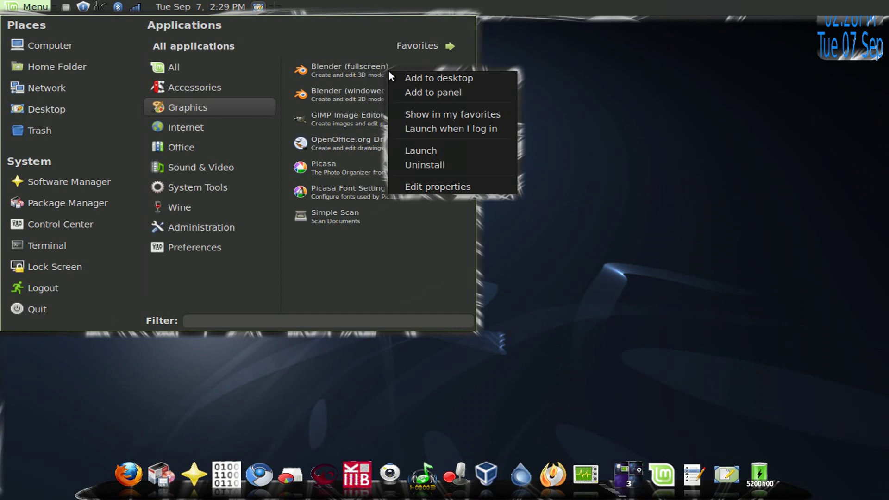
left_click(471, 80)
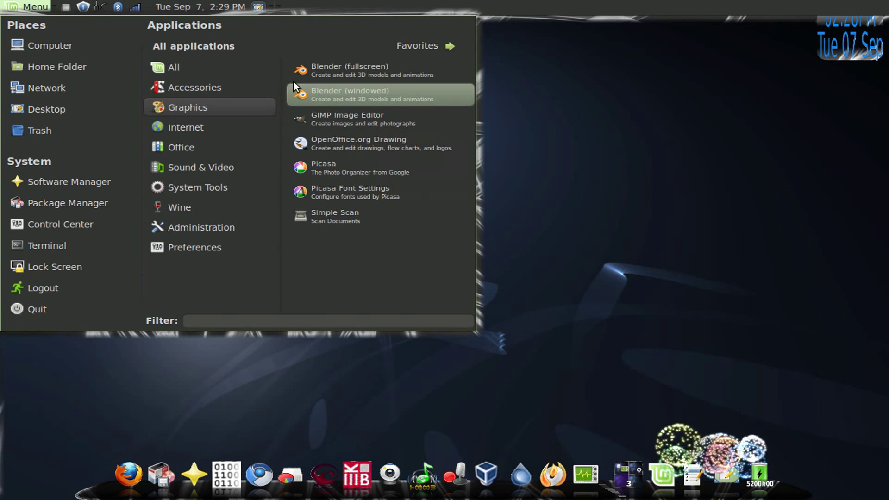
left_click(491, 116)
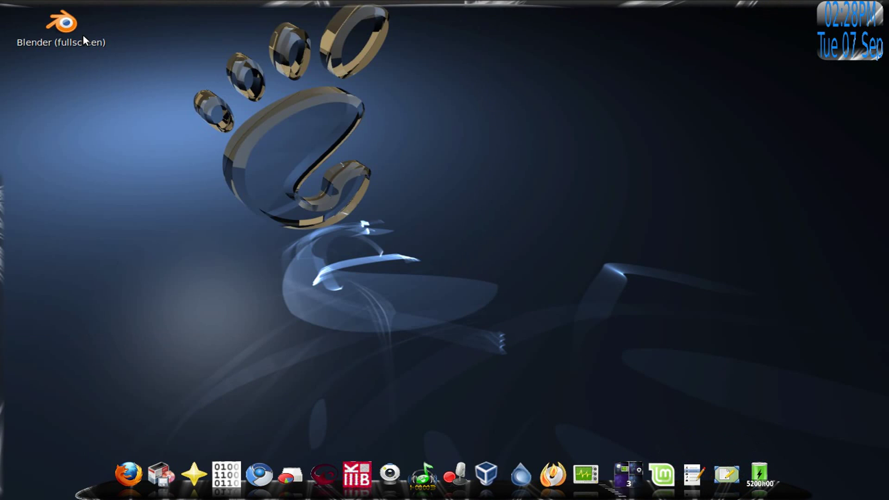
left_click_drag(65, 25, 274, 463)
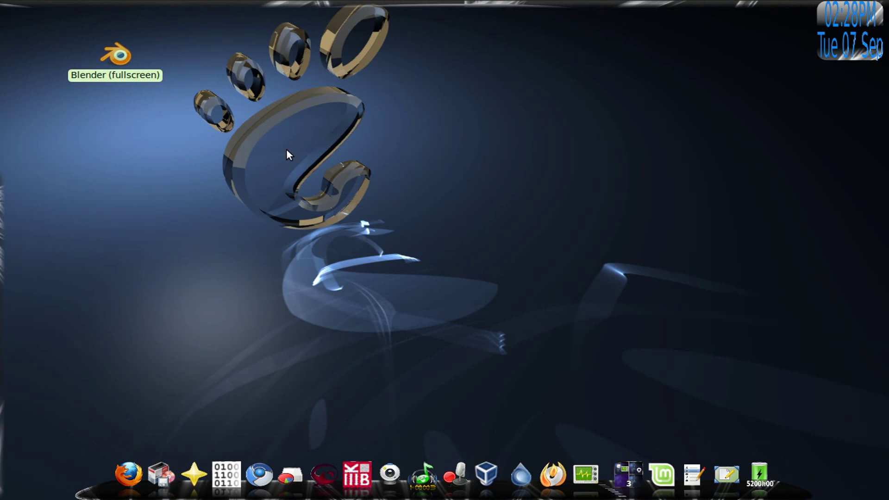
- Permanently delete the Blender (fullscreen) desktop shortcut
right_click(126, 57)
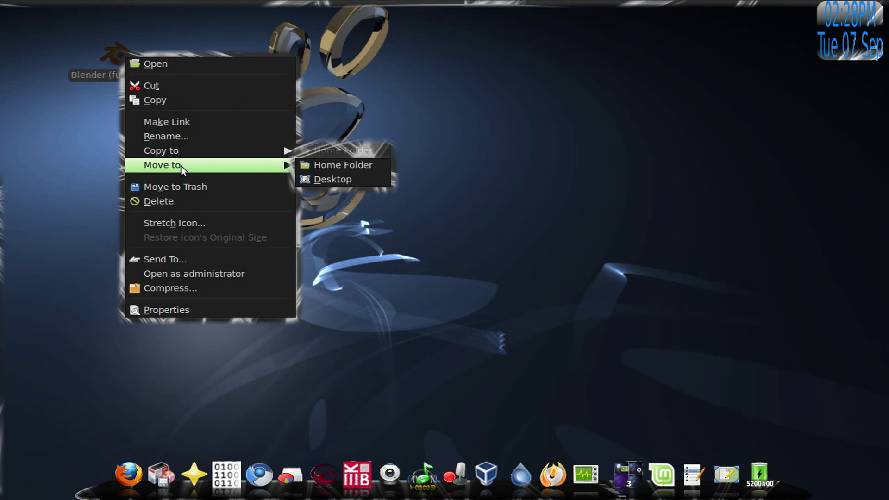
left_click(185, 196)
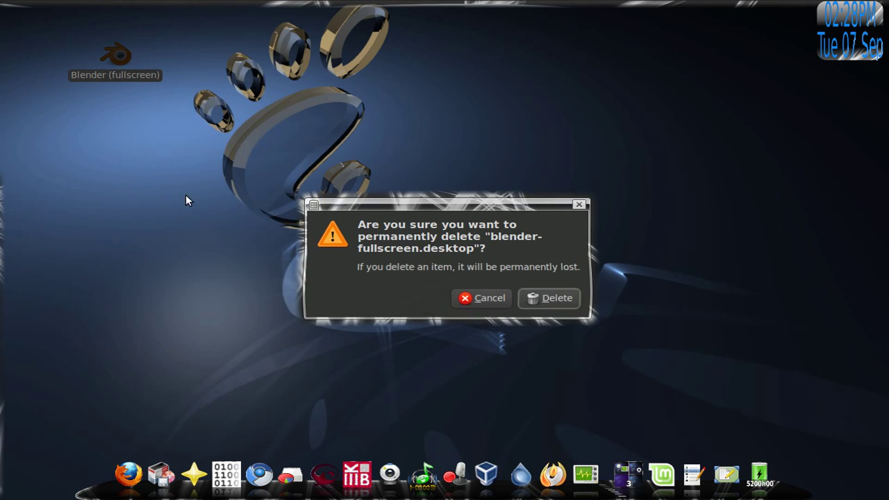
left_click(559, 296)
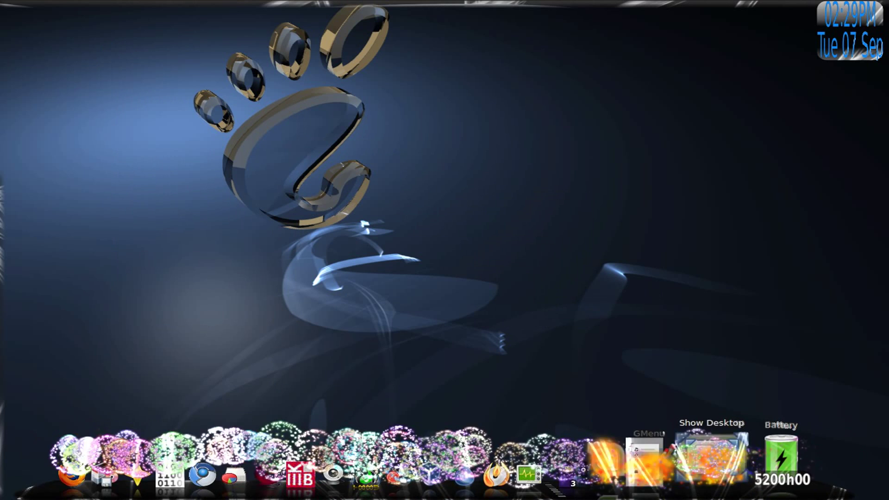
- Open Cairo-Dock's configuration window from the dock menu and move it down and right
right_click(738, 497)
mouse_move(736, 491)
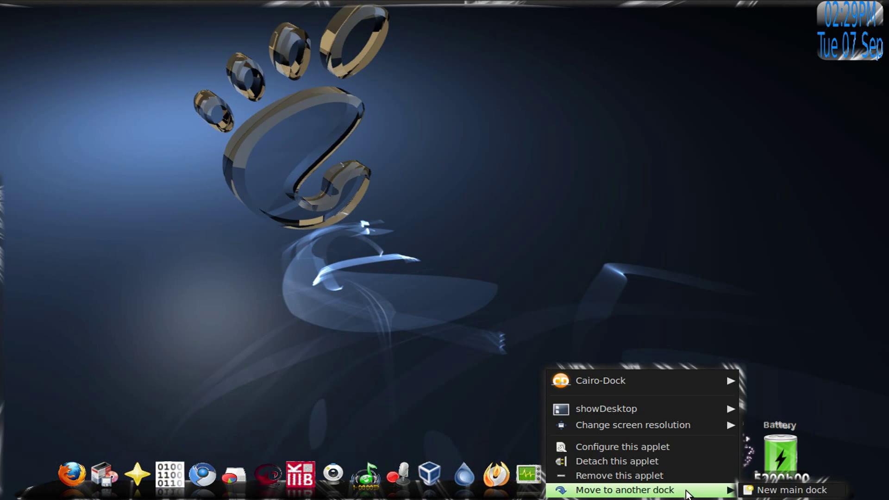
mouse_move(645, 385)
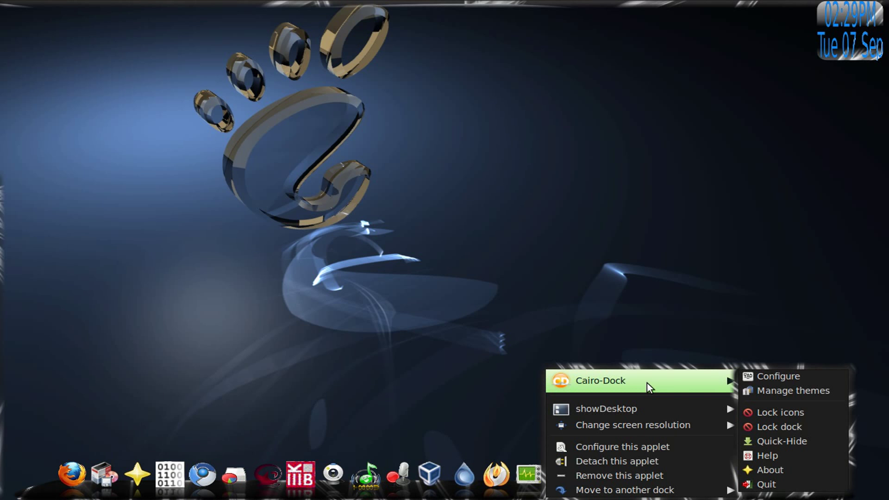
left_click(757, 377)
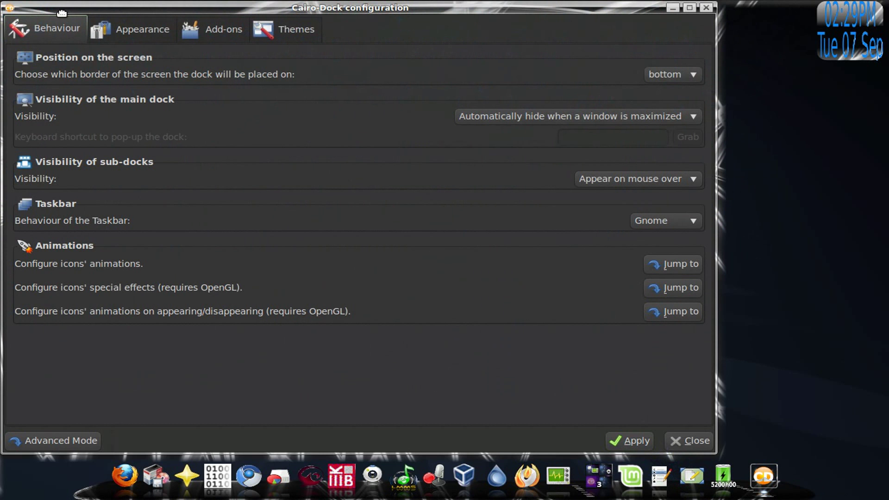
left_click_drag(61, 13, 168, 58)
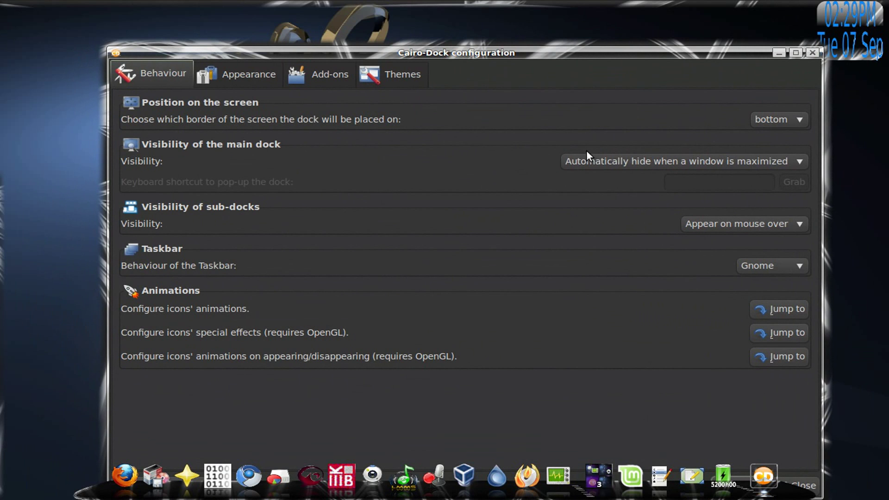
- Keep the dock at the bottom, auto-hiding for maximized windows, with Gnome taskbar behaviour
left_click(796, 119)
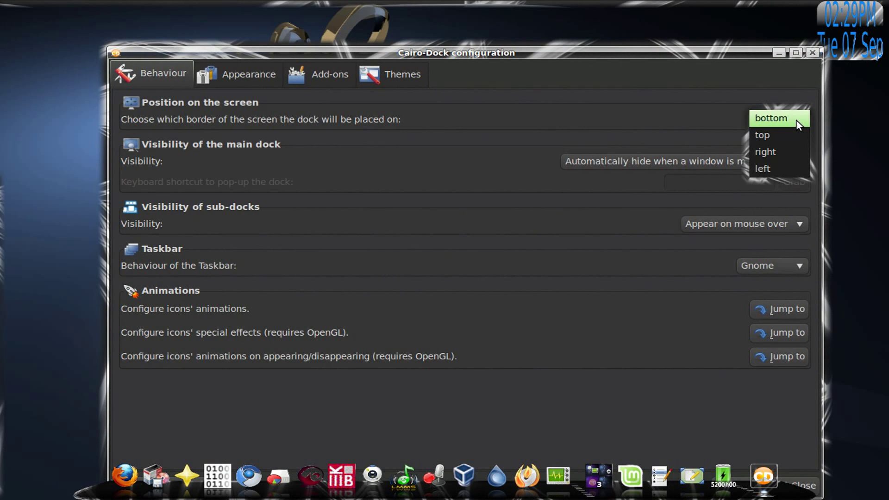
left_click(796, 121)
left_click(799, 161)
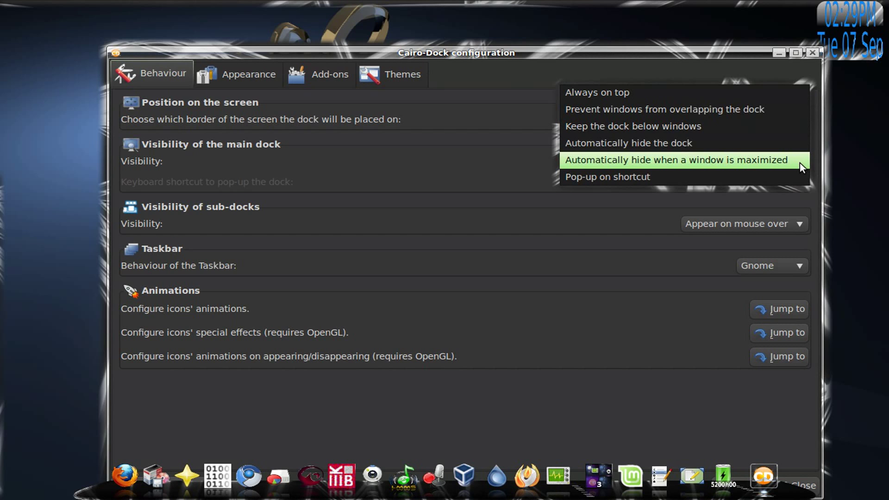
left_click(798, 162)
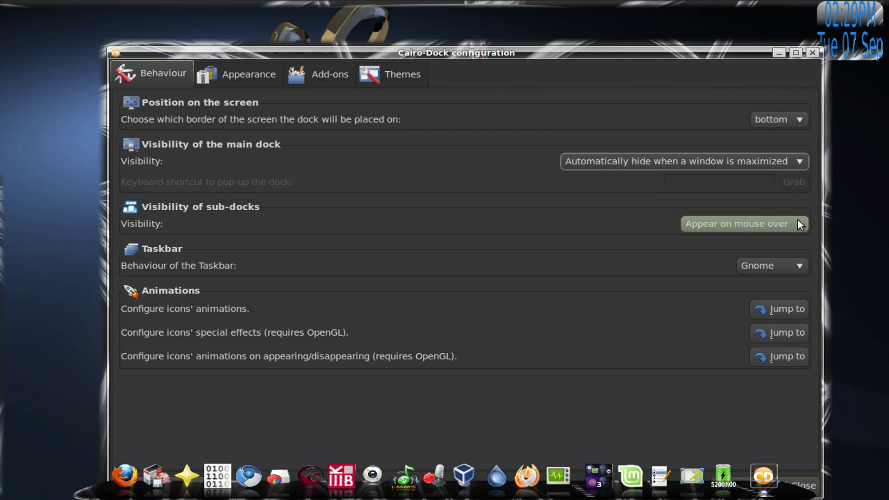
left_click(798, 268)
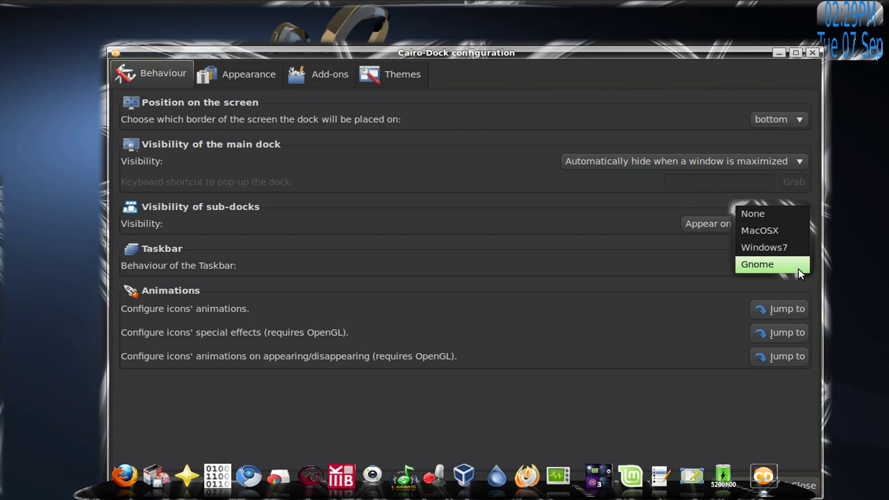
left_click(798, 268)
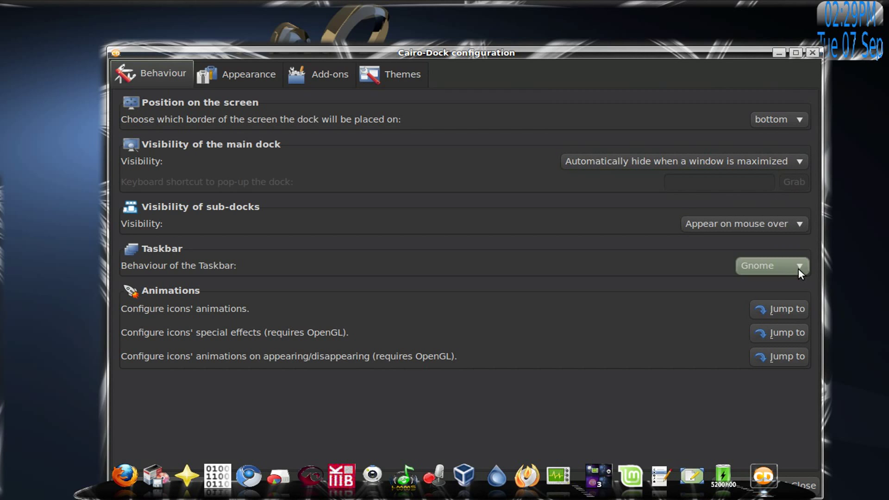
left_click(800, 310)
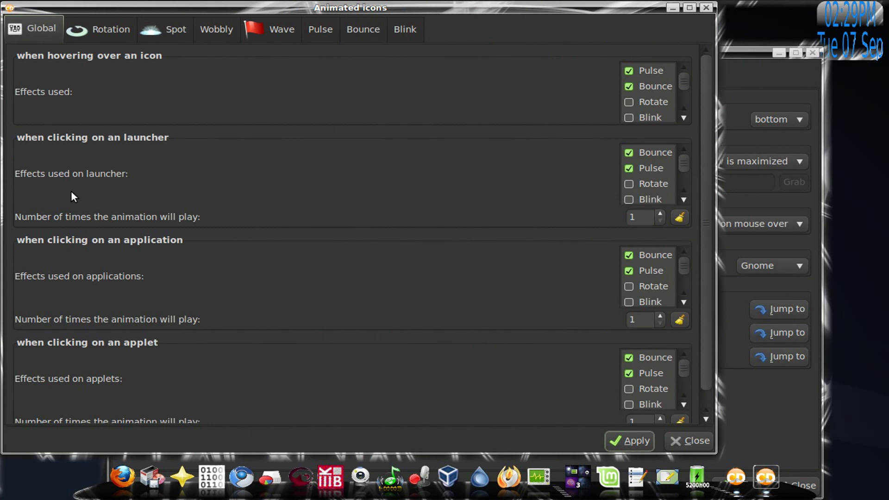
scroll(301, 193, "down", 1)
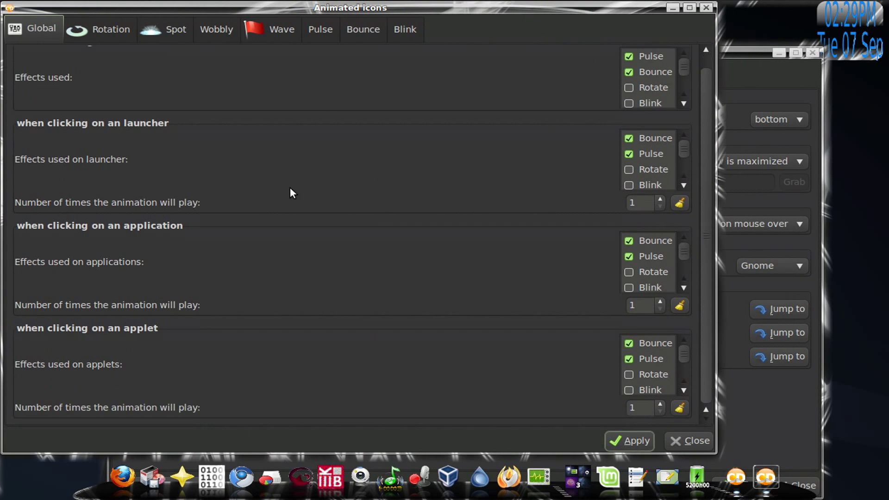
left_click(114, 30)
left_click(176, 41)
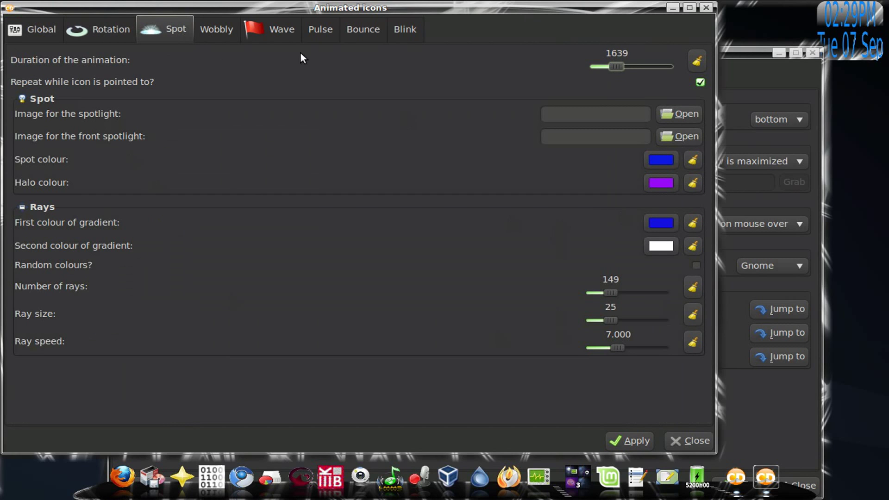
left_click(210, 30)
left_click(273, 32)
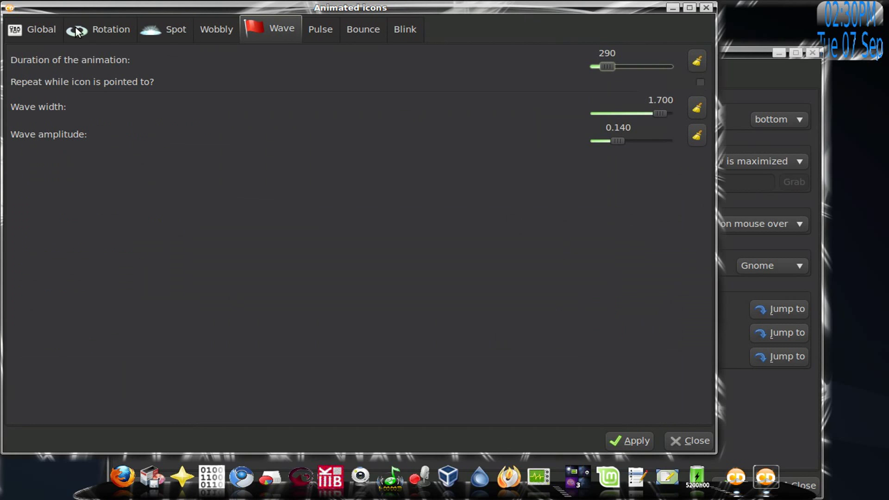
left_click(32, 29)
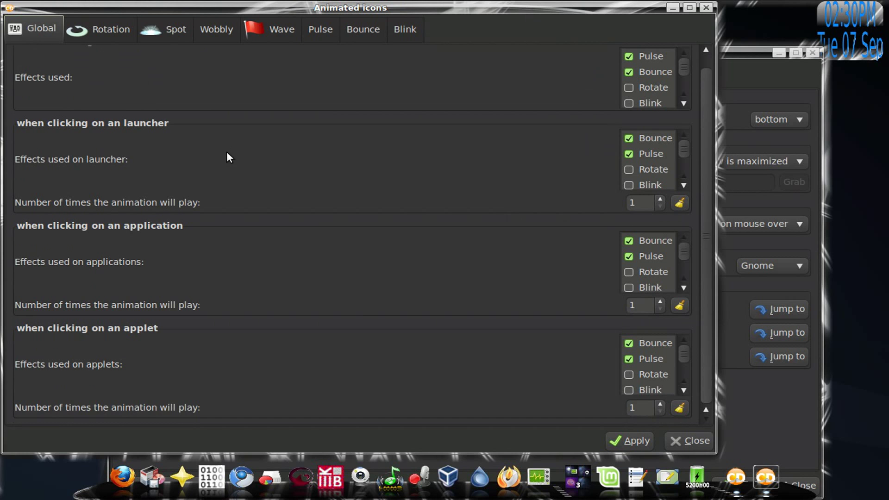
scroll(228, 157, "up", 1)
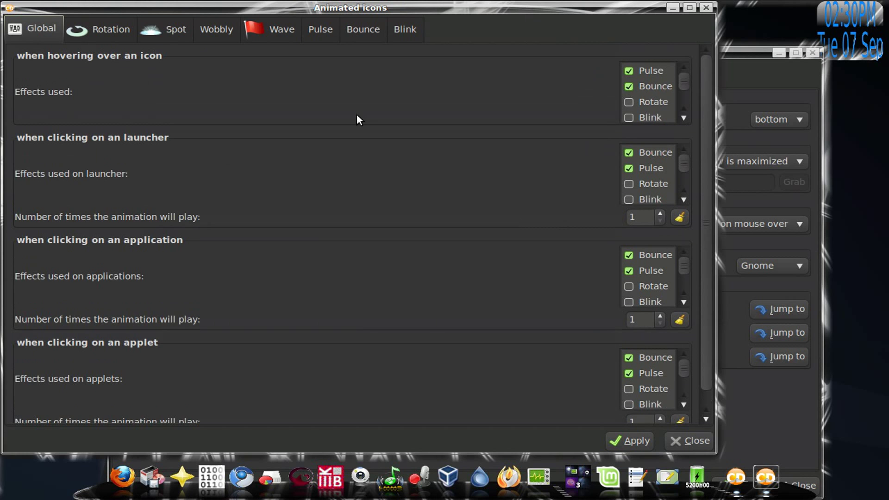
left_click(705, 8)
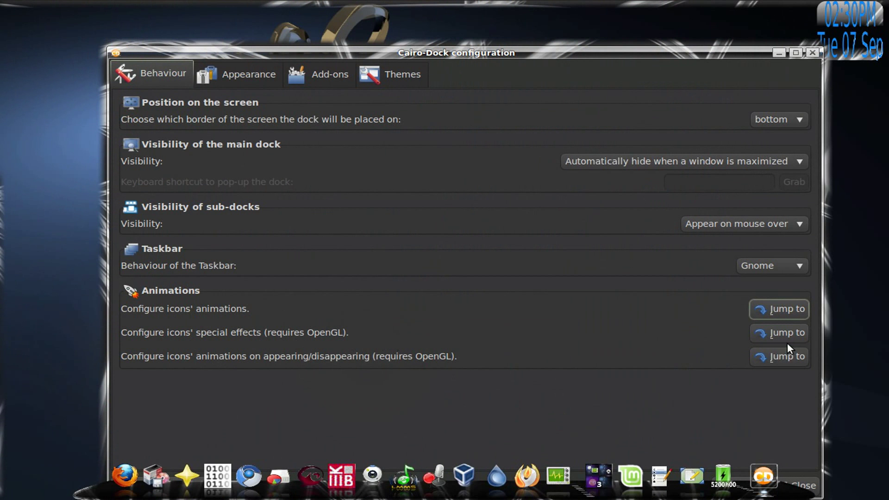
- Open the icon effects settings and browse the Fire, Stars, Snow, Rain and Firework tabs
left_click(787, 329)
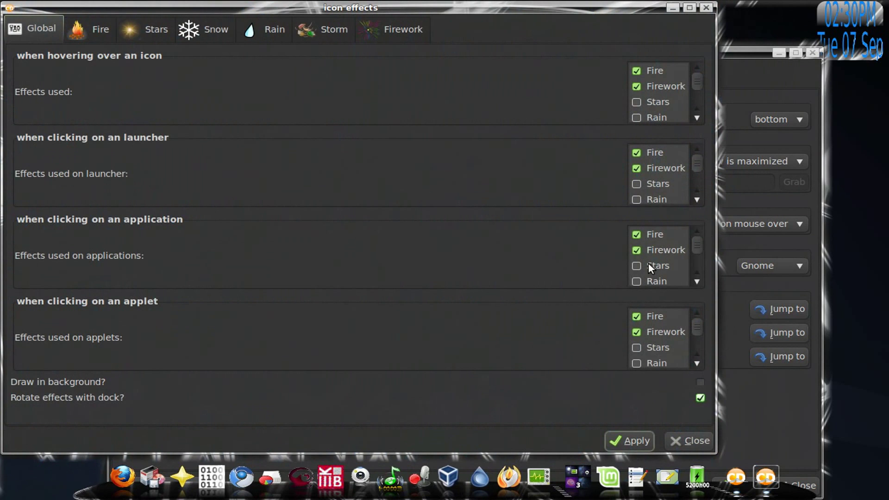
left_click(693, 280)
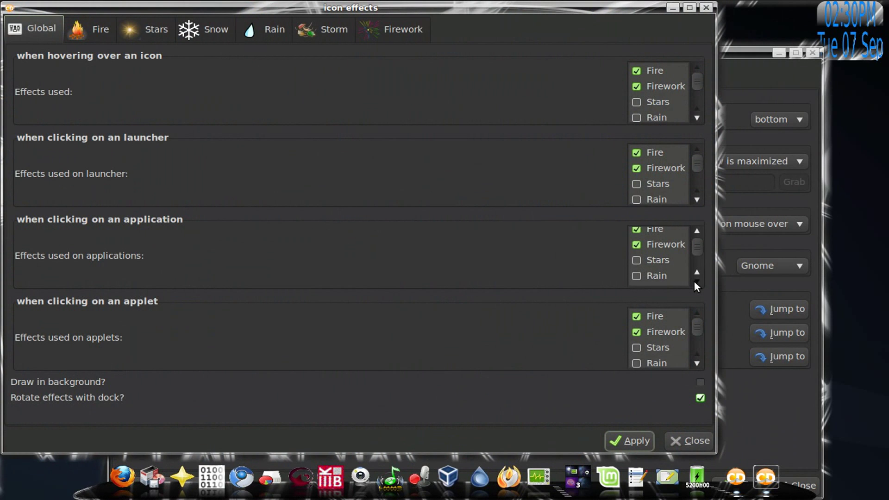
left_click(694, 280)
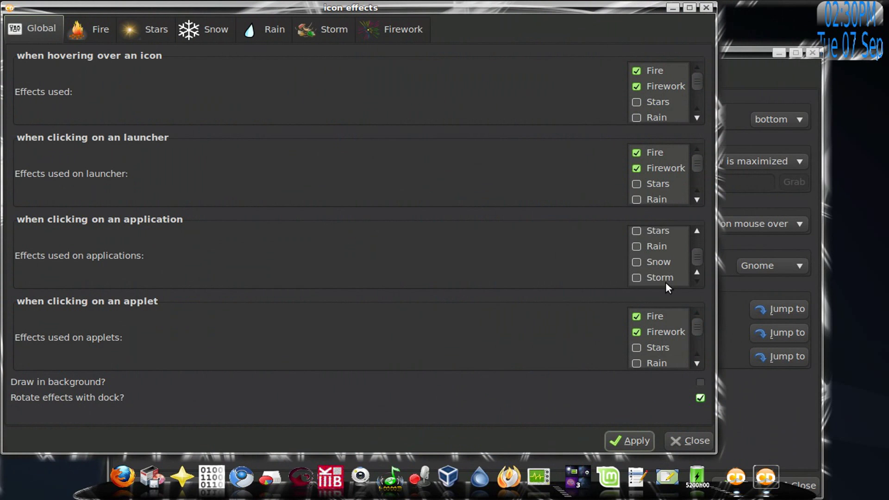
left_click(101, 35)
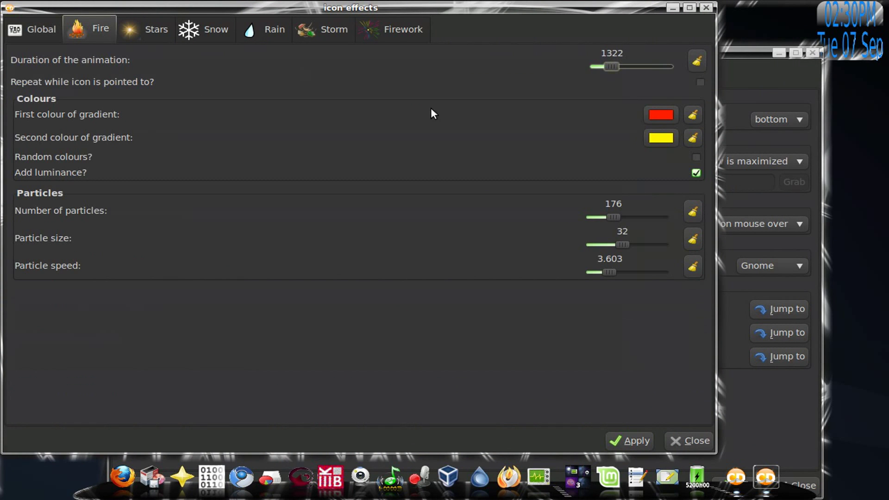
left_click(162, 40)
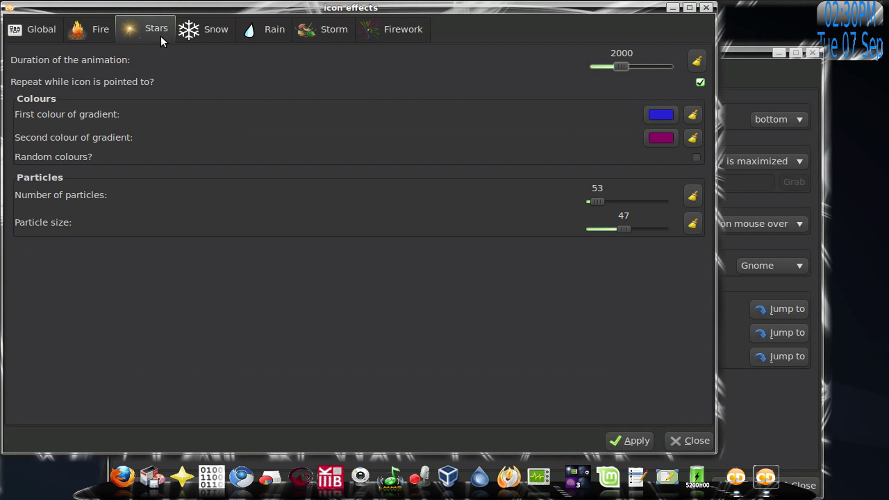
left_click(226, 32)
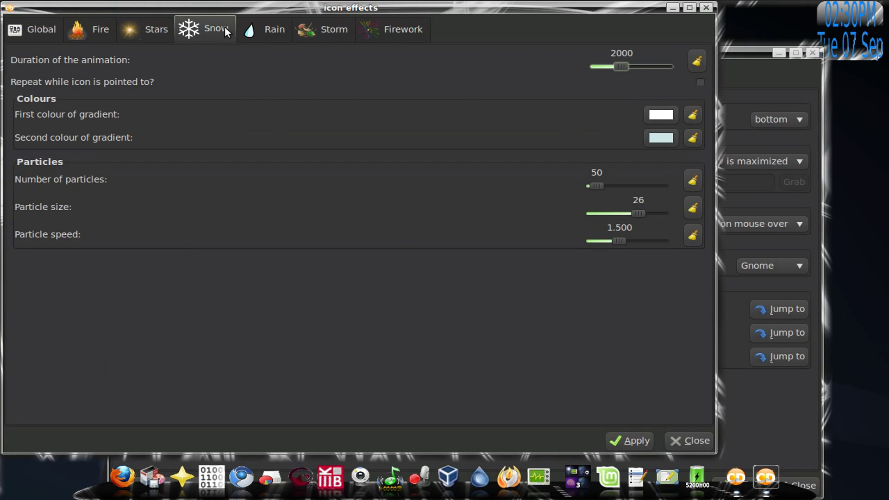
left_click(273, 39)
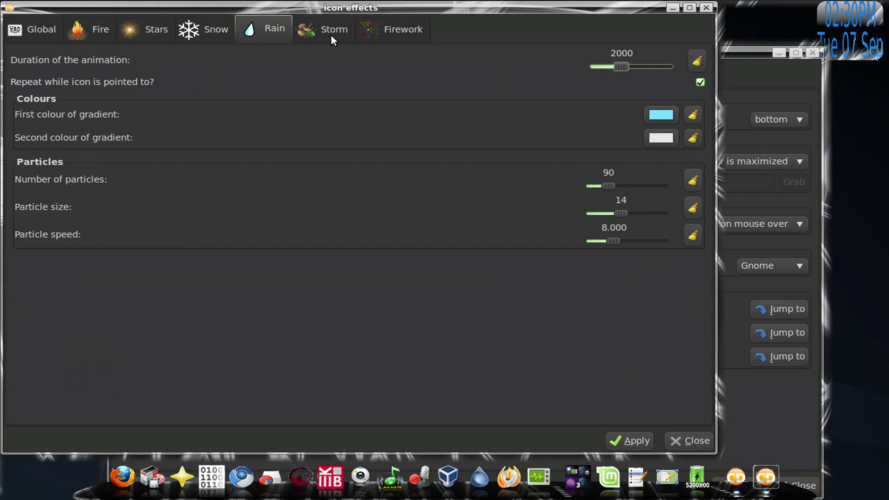
left_click(378, 35)
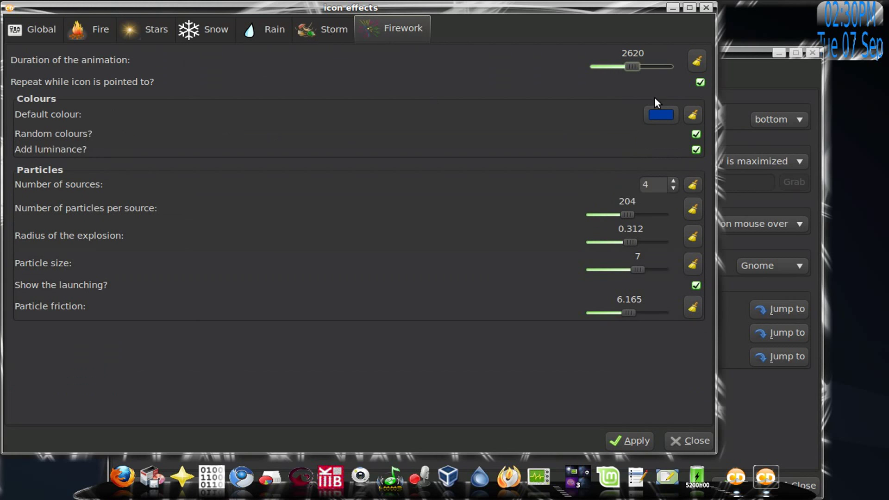
- Minimize and restore the icon effects window from the dock, then close it
left_click(671, 9)
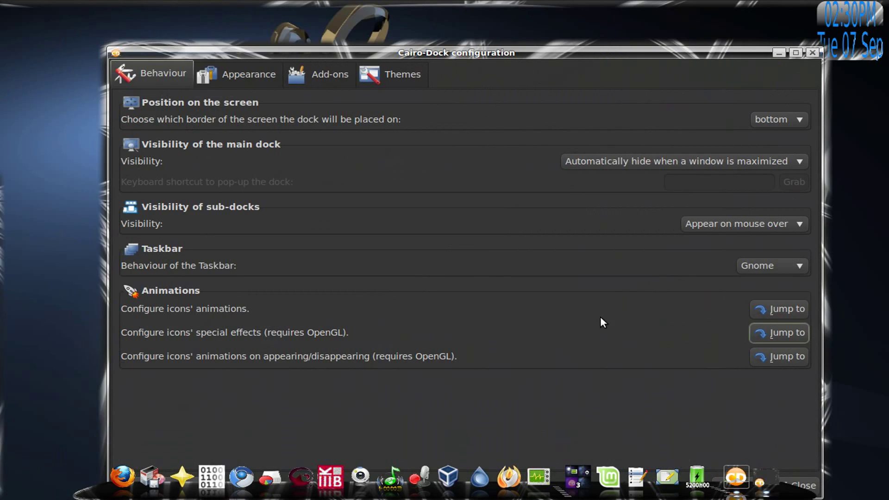
left_click(767, 473)
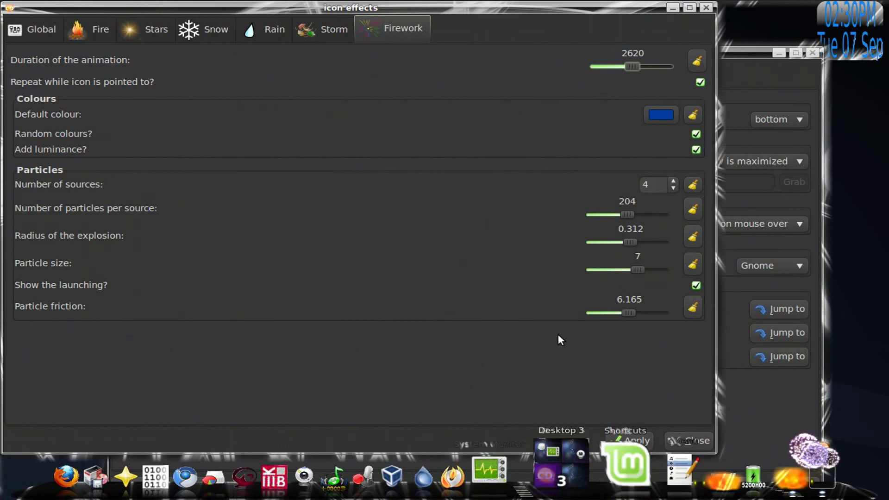
left_click(704, 8)
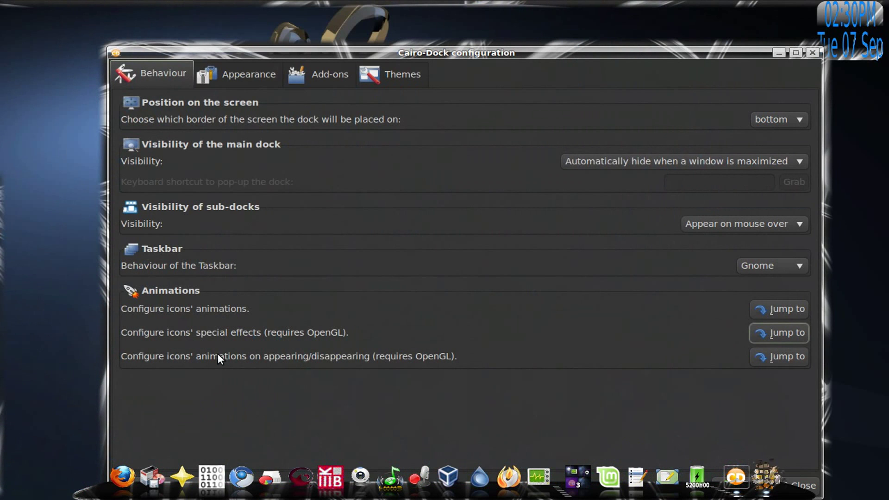
left_click(774, 356)
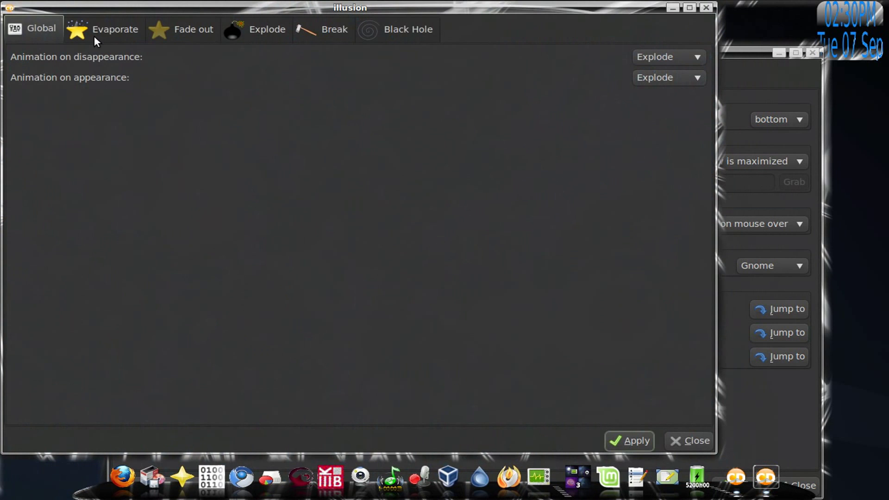
left_click(94, 35)
left_click(176, 32)
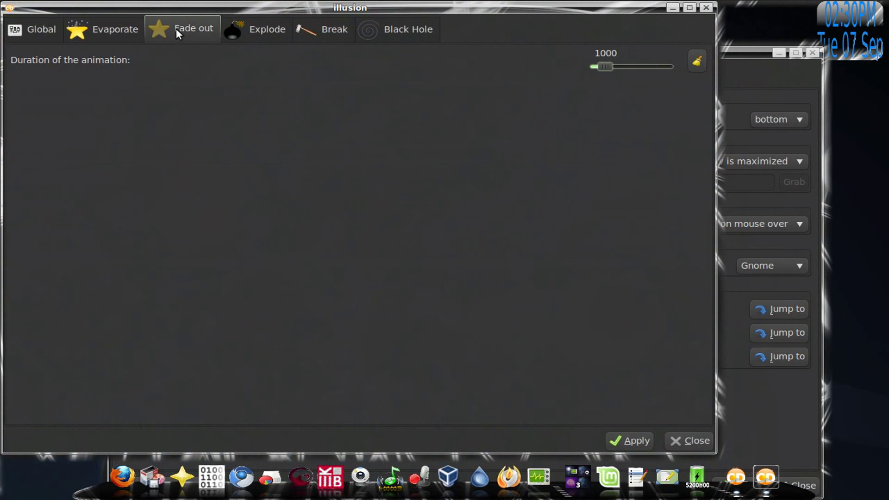
left_click(292, 35)
left_click(347, 37)
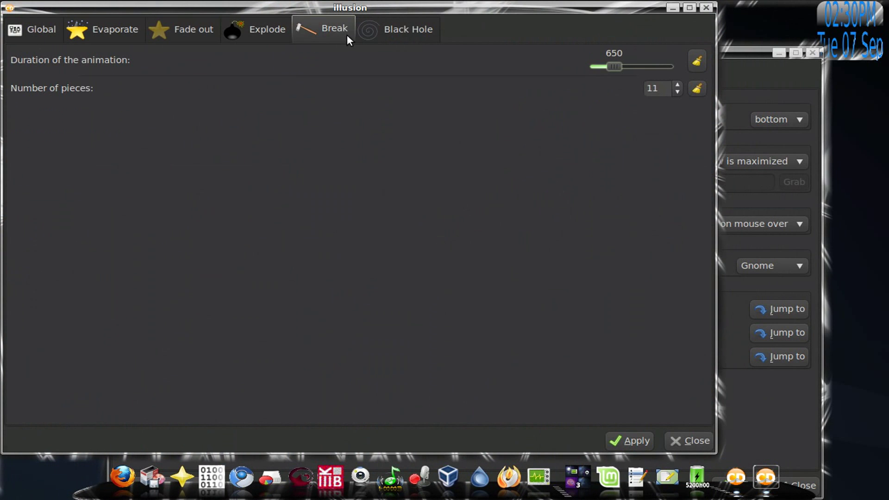
left_click(391, 35)
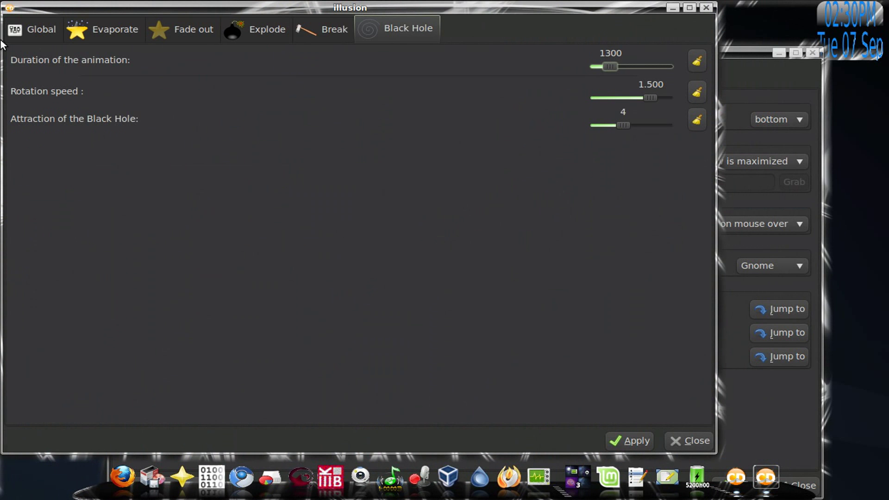
left_click(672, 8)
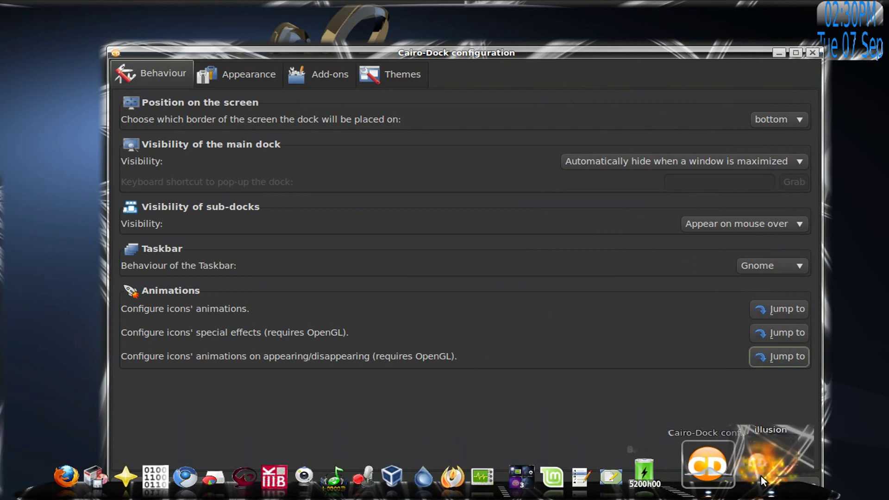
left_click(760, 479)
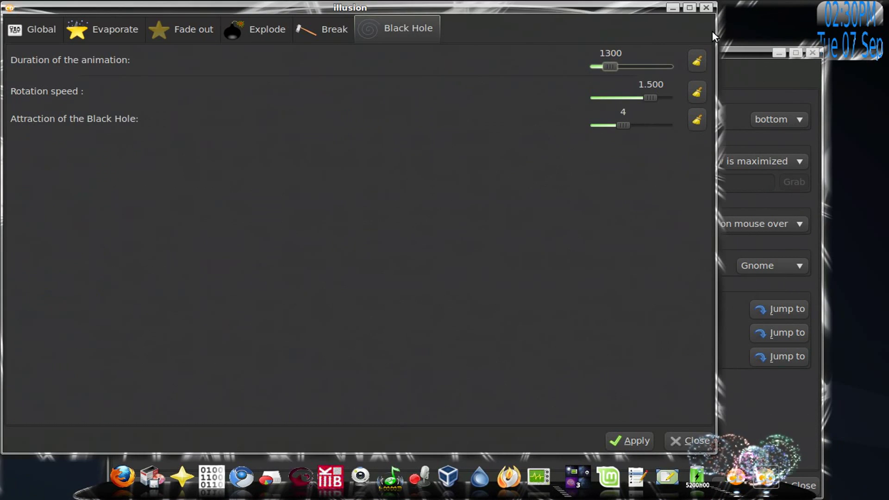
- Close the illusion animation window and keep _Custom Icons_ as the Appearance icon theme
left_click(706, 7)
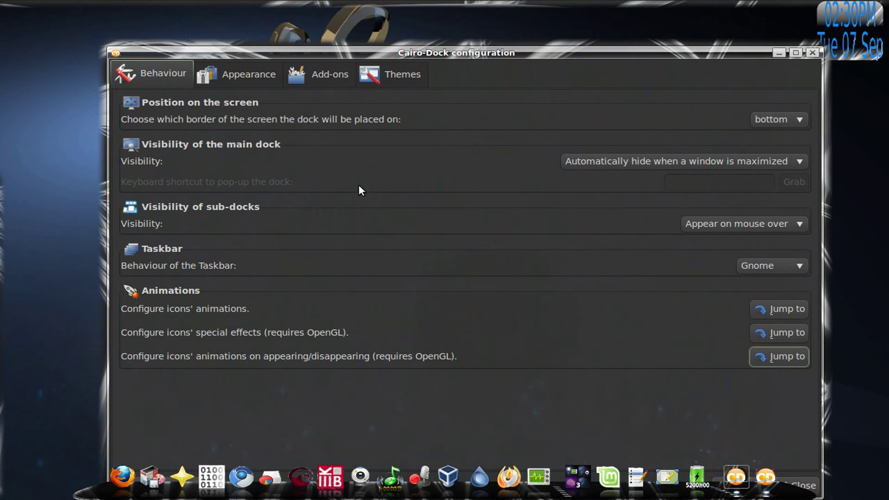
left_click(243, 76)
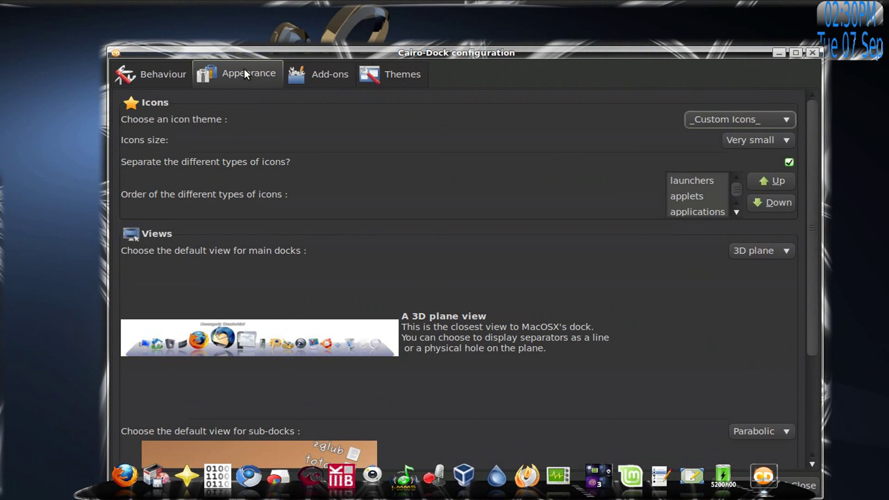
scroll(521, 134, "down", 3)
scroll(522, 133, "up", 3)
left_click(787, 119)
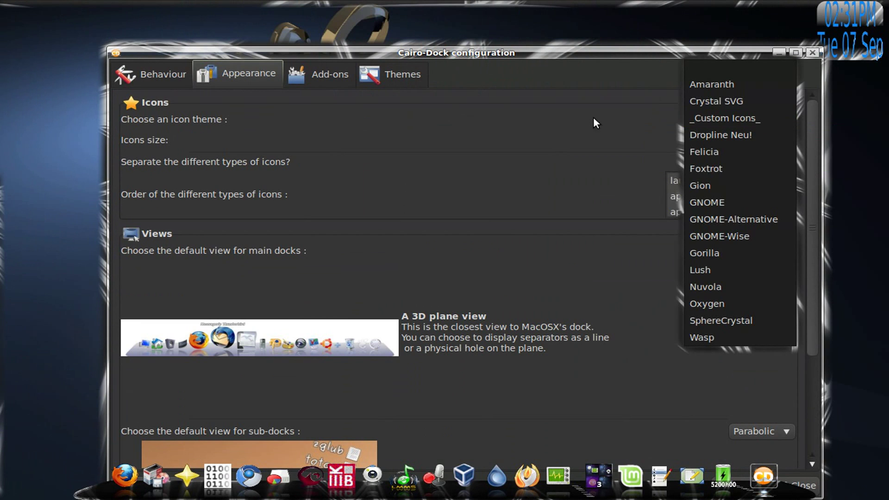
left_click(526, 119)
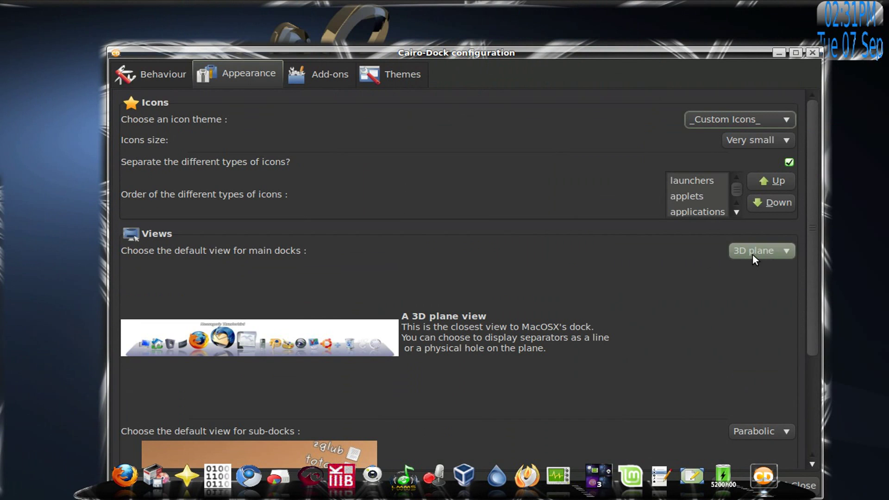
- Keep 3D plane for main docks and set sub-docks to the Slide view
left_click(785, 250)
left_click(785, 249)
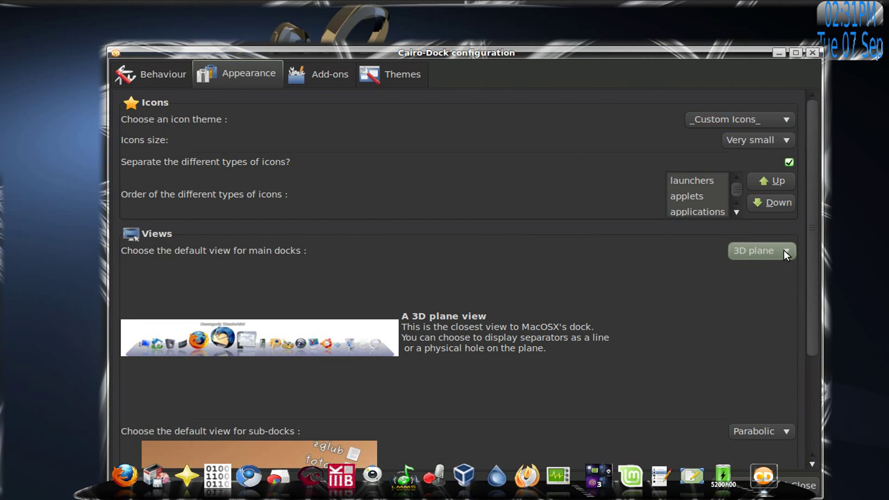
scroll(739, 298, "down", 4)
scroll(739, 299, "down", 1)
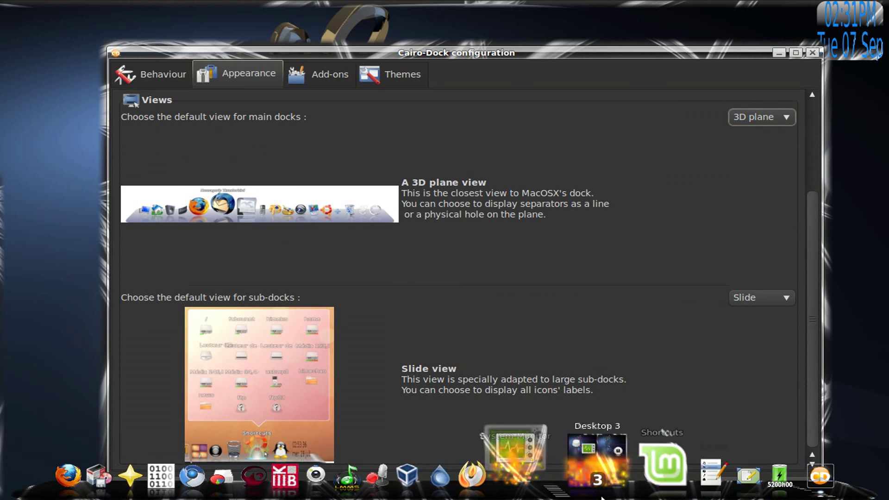
mouse_move(625, 473)
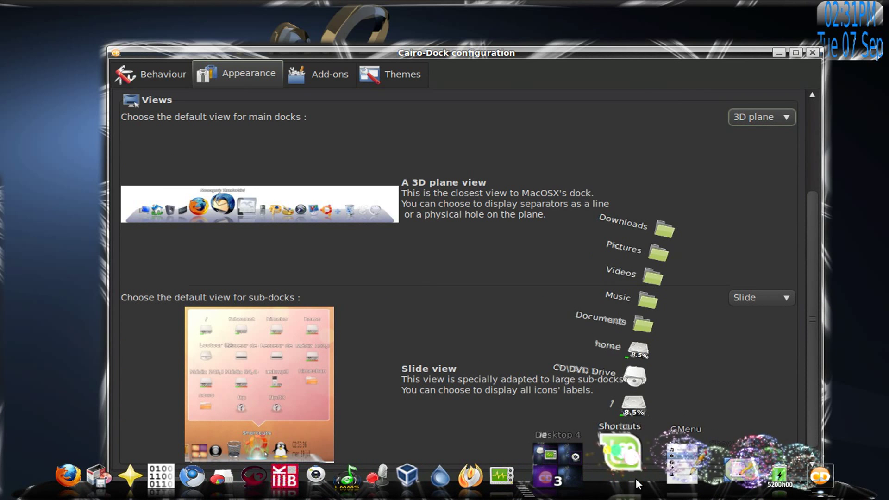
- Scroll the Add-ons Applets list showing enabled clock, Dbus, GMenu, PowerManager, shortcuts, showDesktop and Switcher
left_click(327, 74)
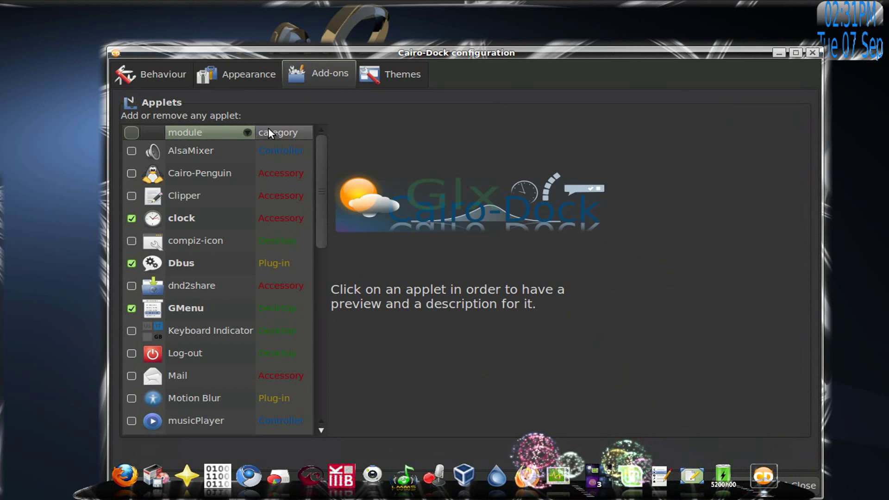
scroll(261, 198, "down", 6)
scroll(261, 198, "down", 1)
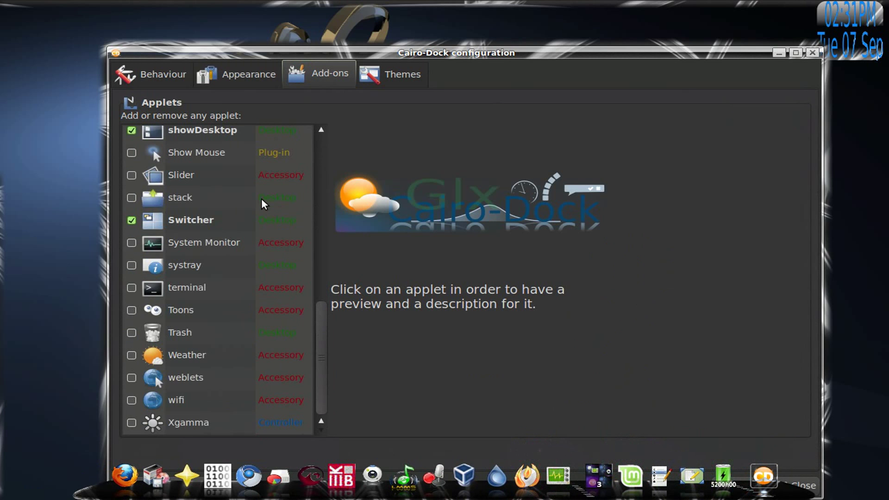
scroll(261, 197, "up", 7)
scroll(250, 180, "down", 7)
scroll(224, 218, "up", 7)
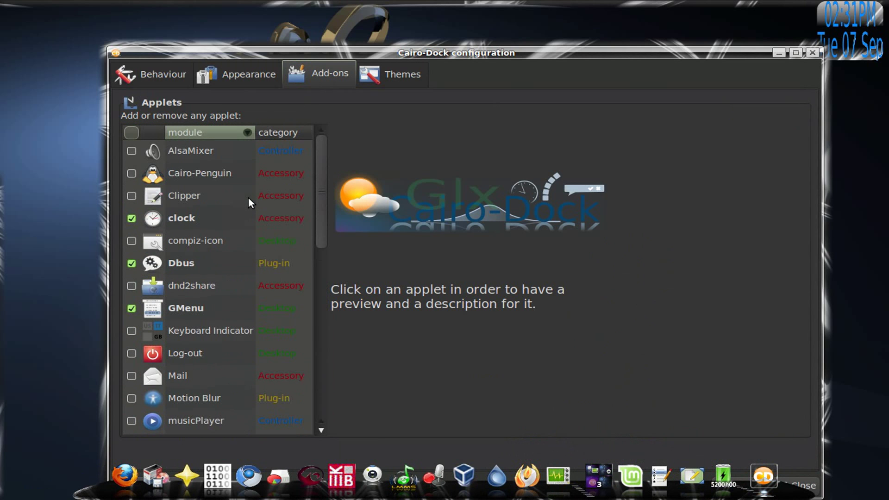
left_click(402, 74)
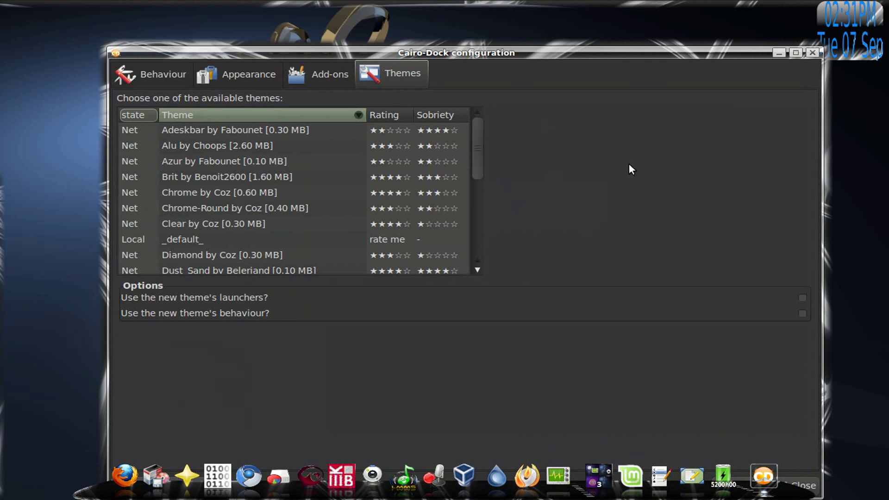
scroll(302, 190, "down", 5)
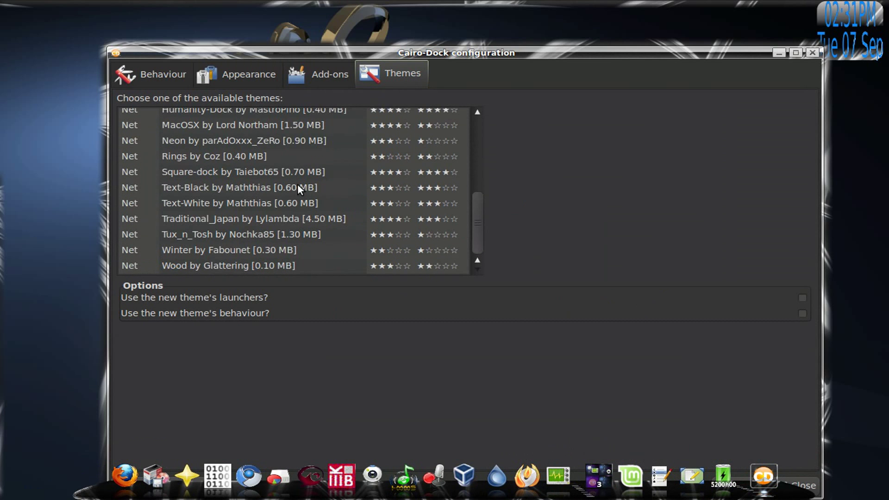
scroll(297, 185, "up", 5)
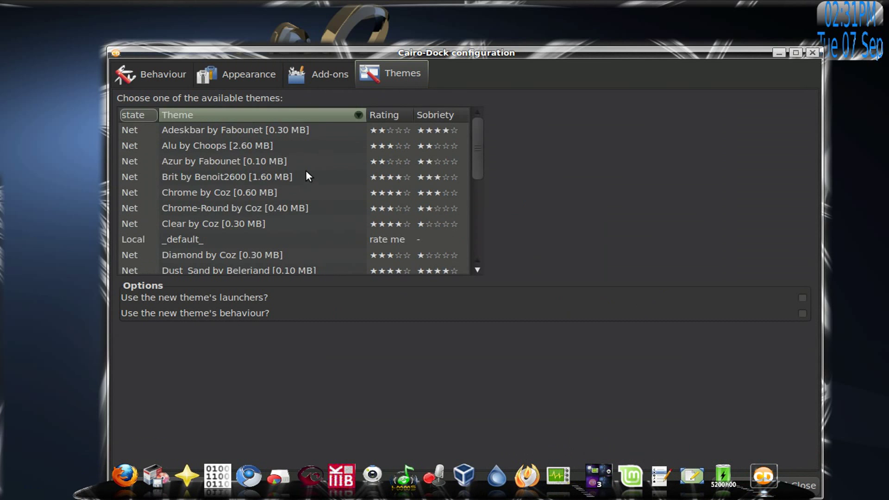
scroll(306, 171, "down", 4)
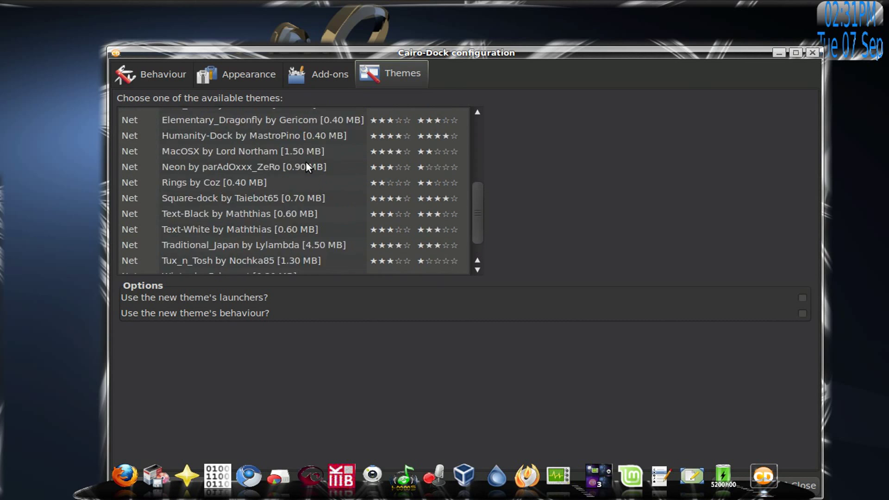
scroll(306, 163, "up", 4)
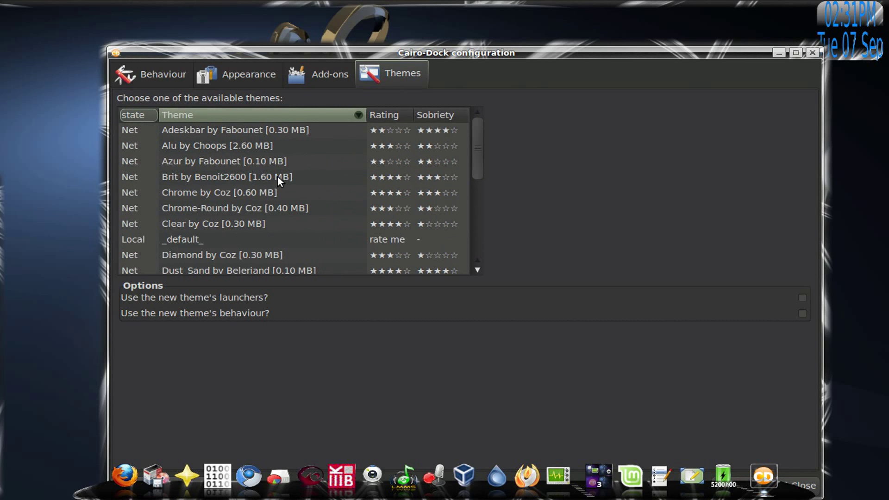
scroll(278, 176, "down", 6)
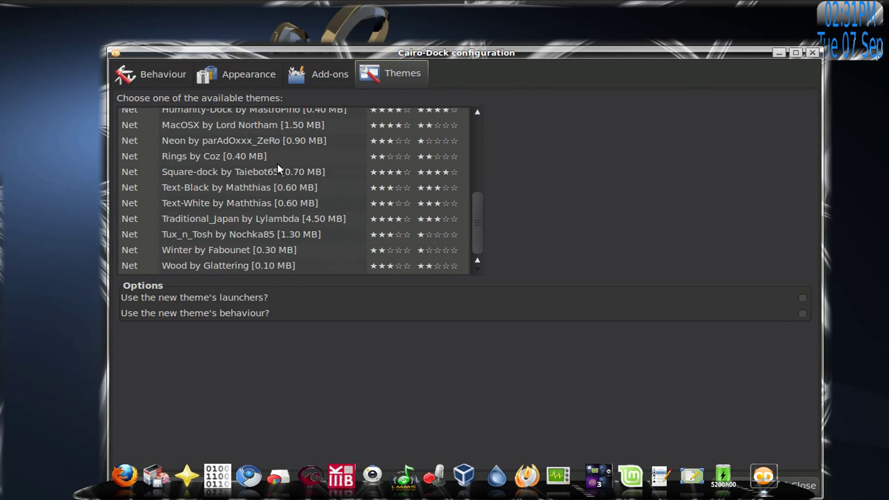
scroll(278, 167, "up", 3)
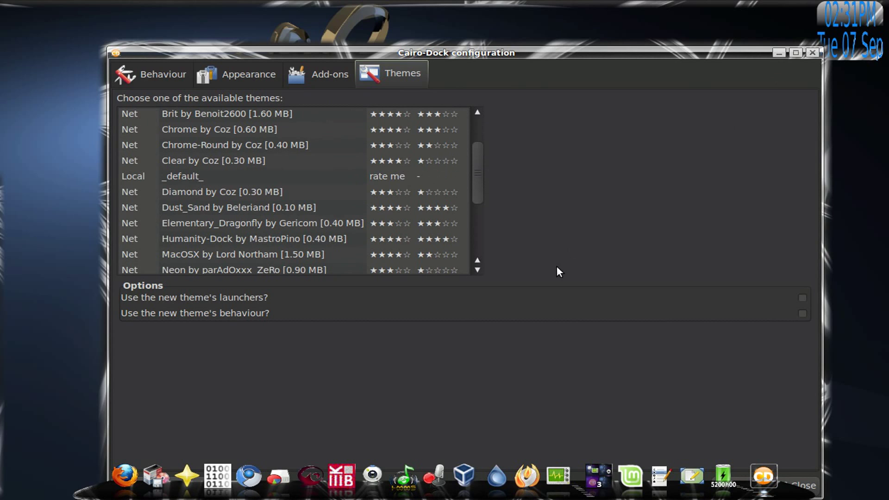
- Switch from the Behaviour settings to Advanced Mode and browse the full categorized module grid
left_click(138, 73)
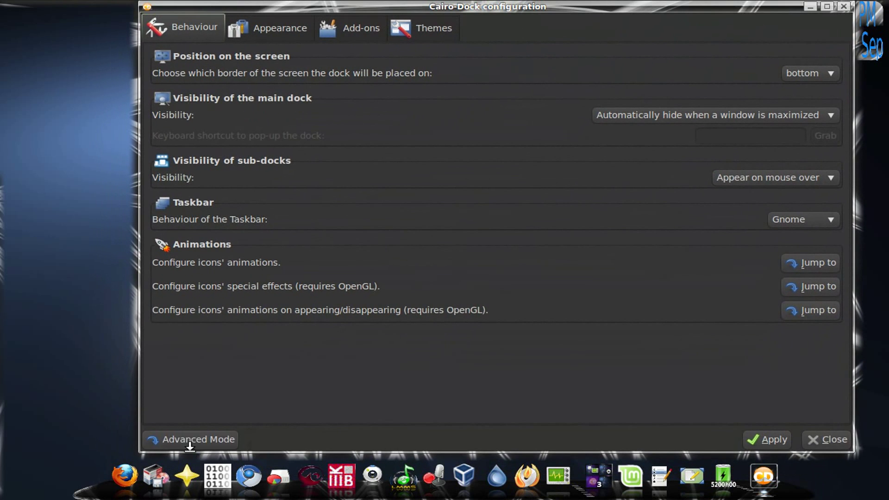
left_click(191, 443)
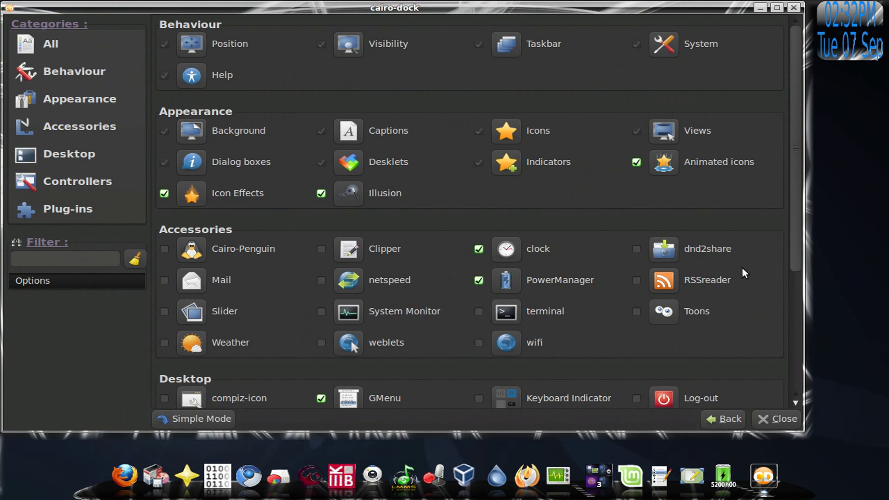
scroll(626, 213, "down", 3)
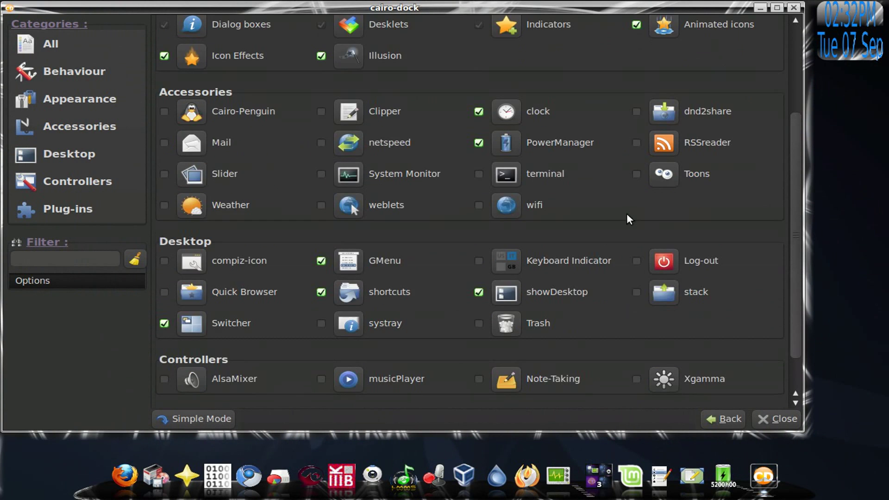
scroll(626, 213, "up", 3)
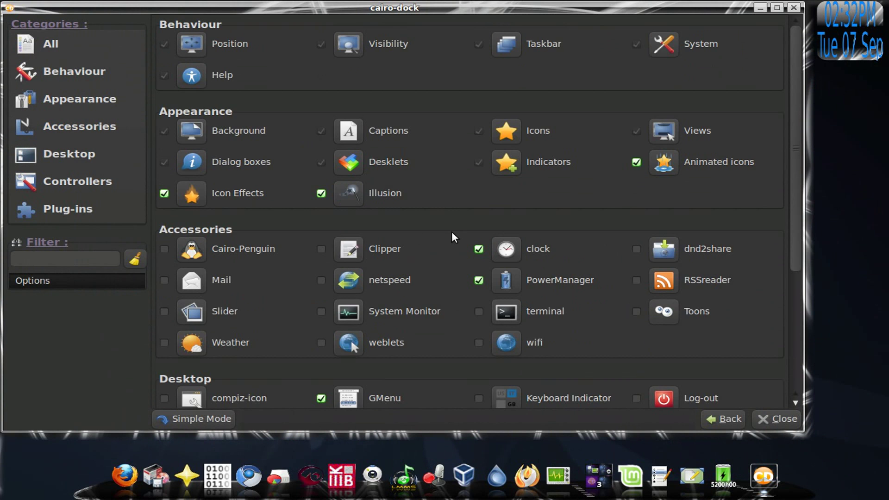
scroll(452, 232, "down", 2)
scroll(451, 232, "up", 2)
scroll(626, 236, "down", 5)
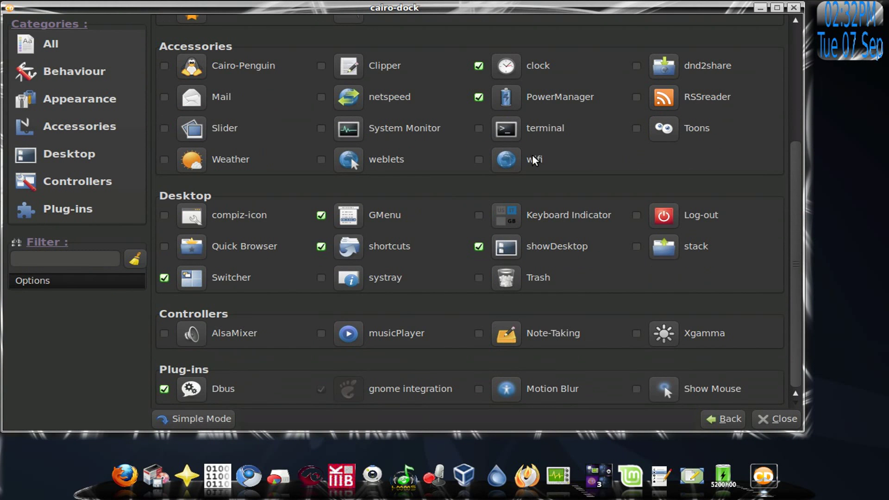
scroll(546, 148, "up", 5)
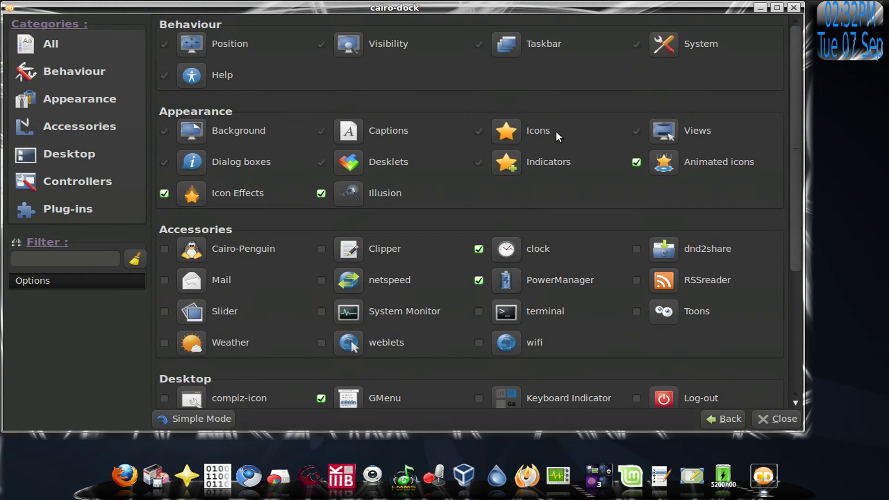
left_click(509, 246)
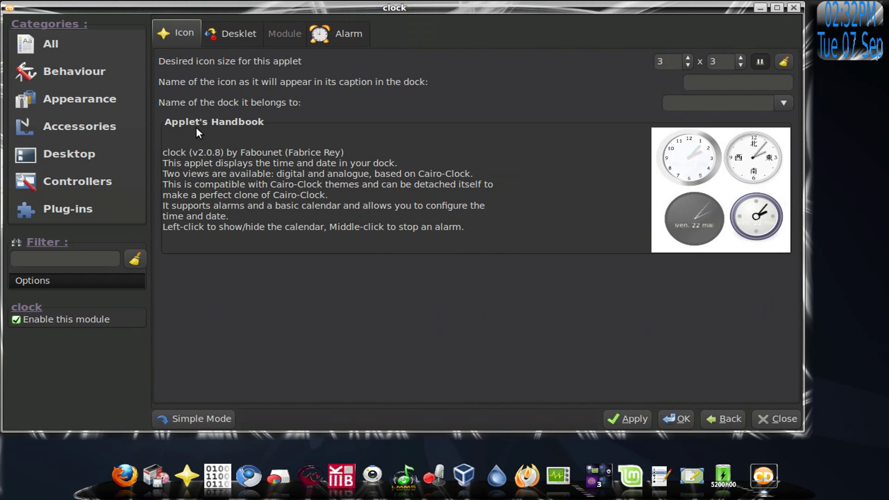
left_click(233, 35)
left_click(334, 35)
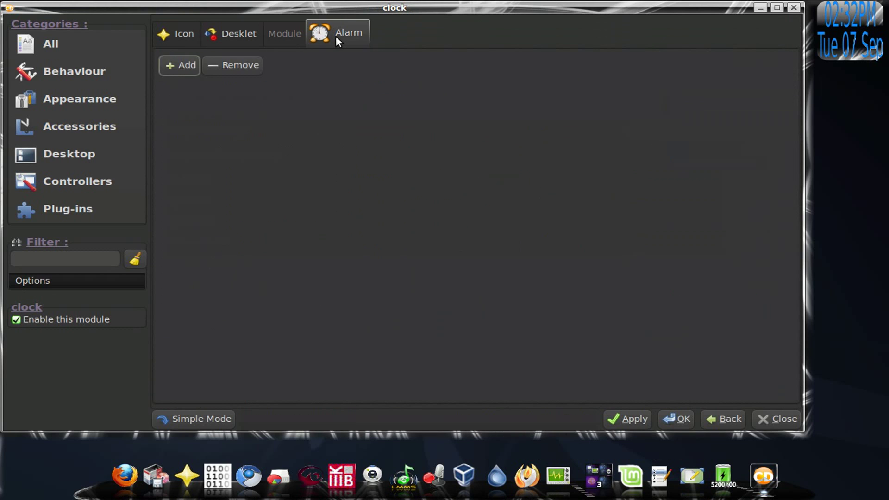
left_click(277, 33)
left_click(250, 35)
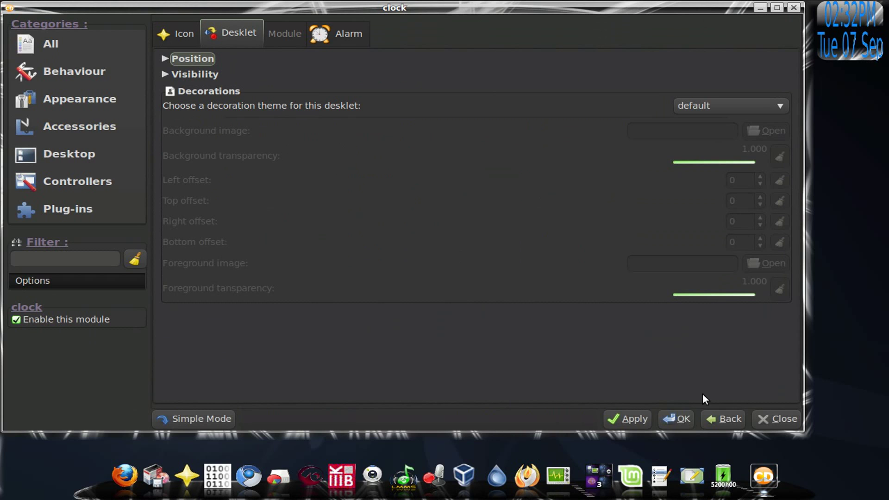
left_click(725, 416)
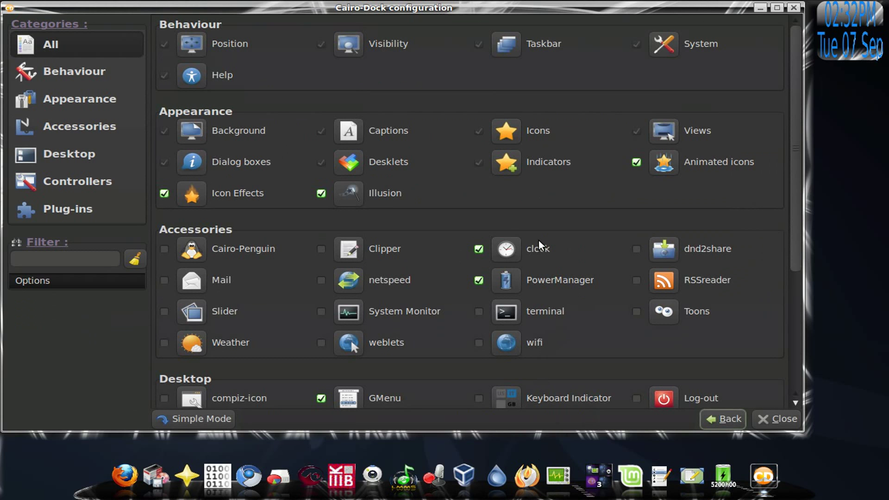
left_click(509, 278)
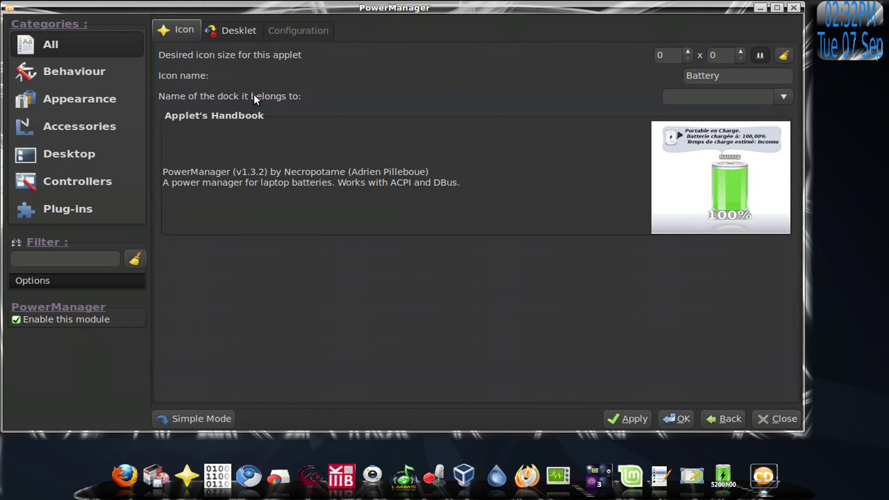
left_click(239, 39)
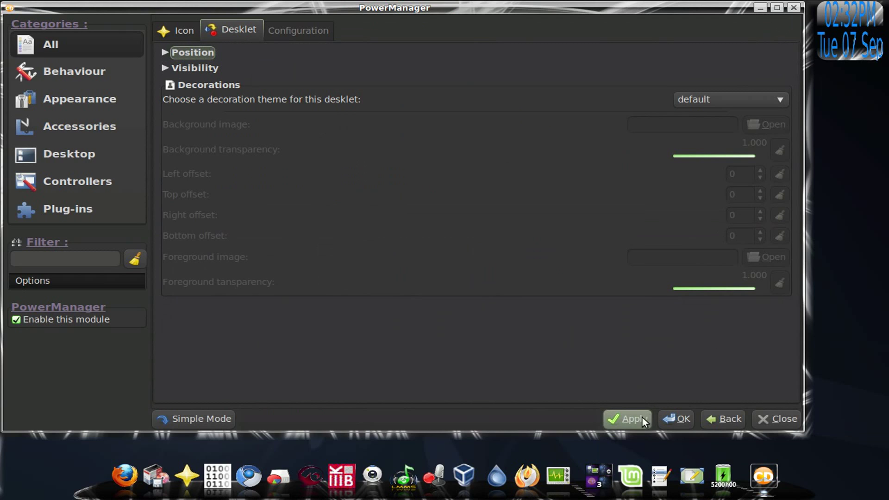
left_click(712, 414)
- Scroll through the module grid to review the enabled clock, PowerManager, GMenu, Switcher, Icon Effects and Illusion modules
scroll(688, 327, "down", 5)
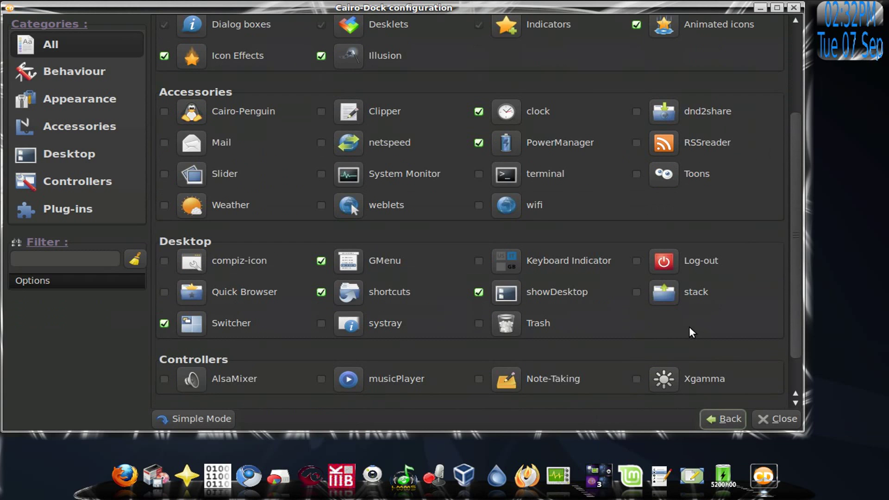
mouse_move(520, 325)
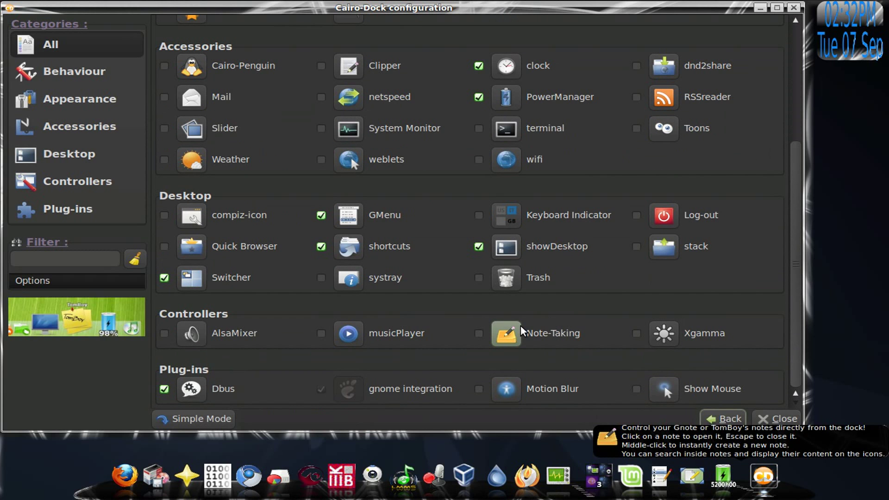
scroll(520, 325, "up", 3)
scroll(309, 347, "down", 3)
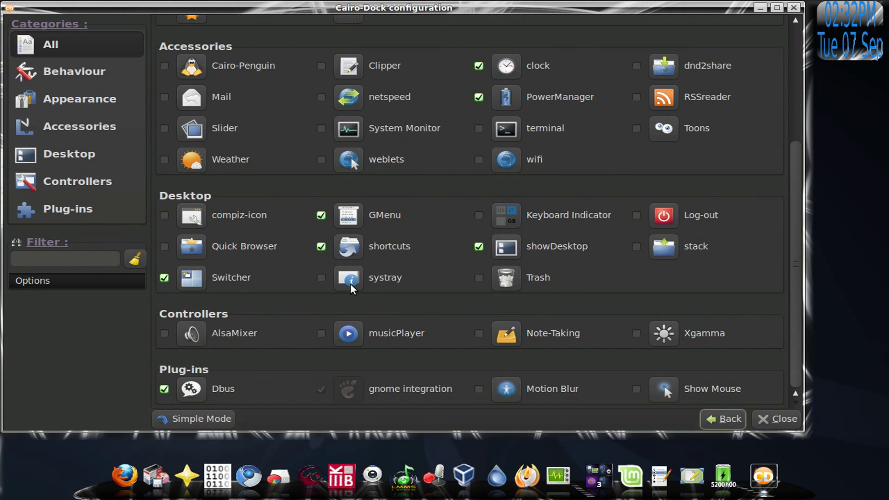
scroll(771, 295, "up", 3)
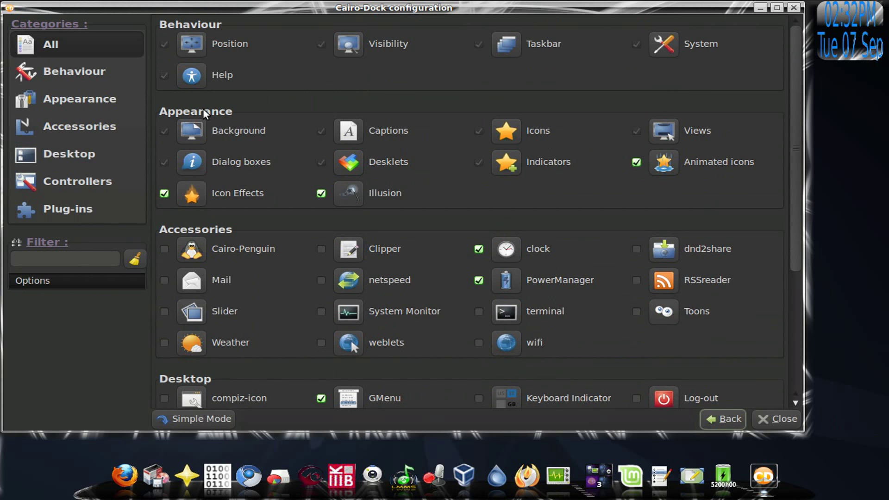
scroll(523, 181, "down", 3)
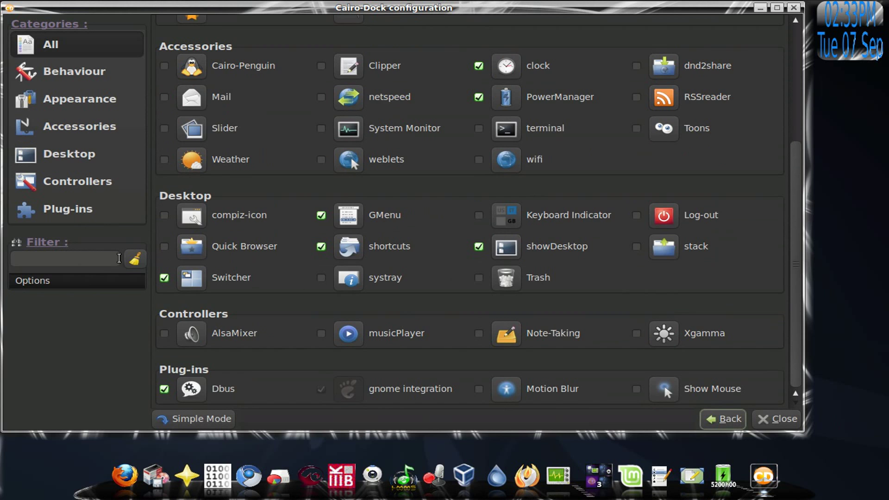
scroll(699, 218, "up", 3)
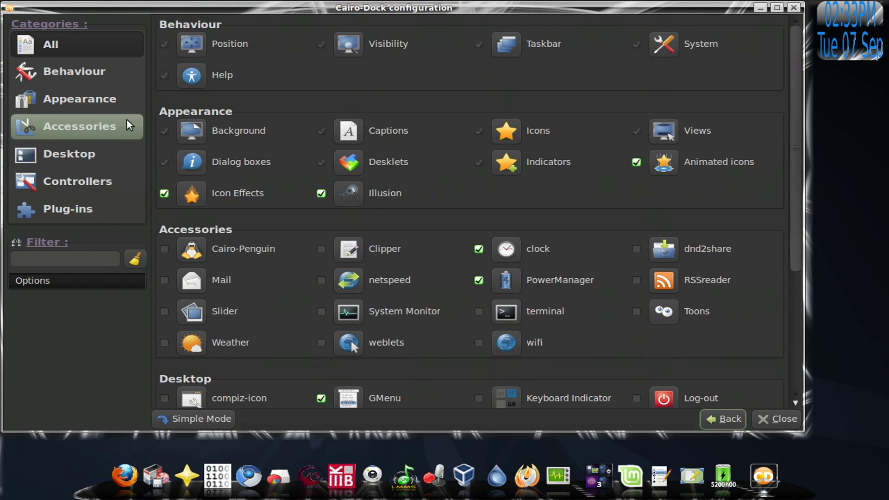
scroll(759, 185, "down", 3)
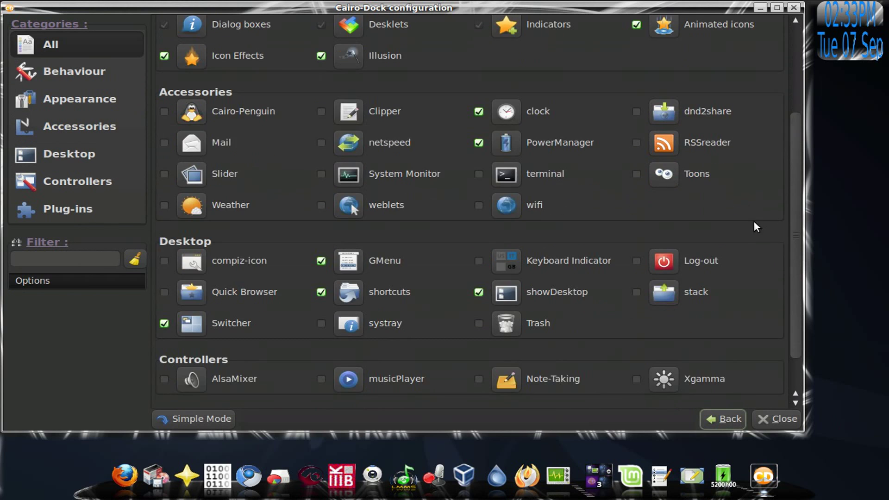
scroll(749, 225, "up", 3)
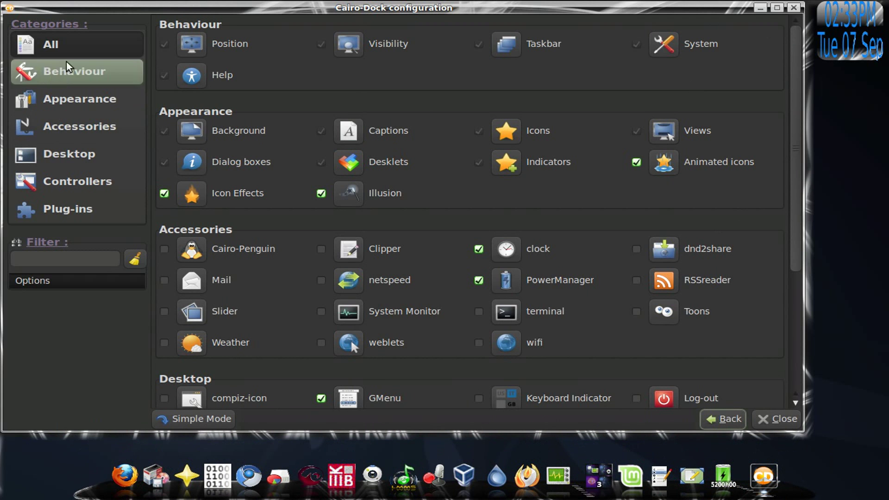
- Minimize the configuration window, then close it from its dock icon's menu to reveal the finished dock
left_click(760, 8)
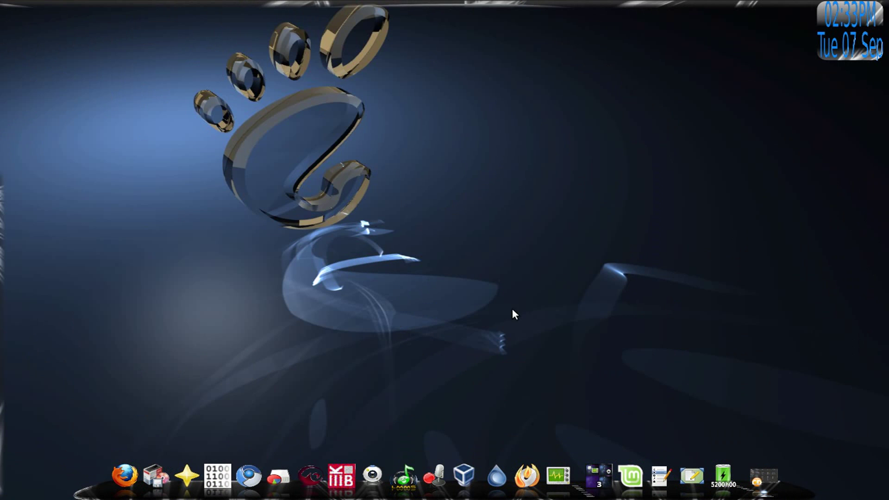
left_click(758, 468)
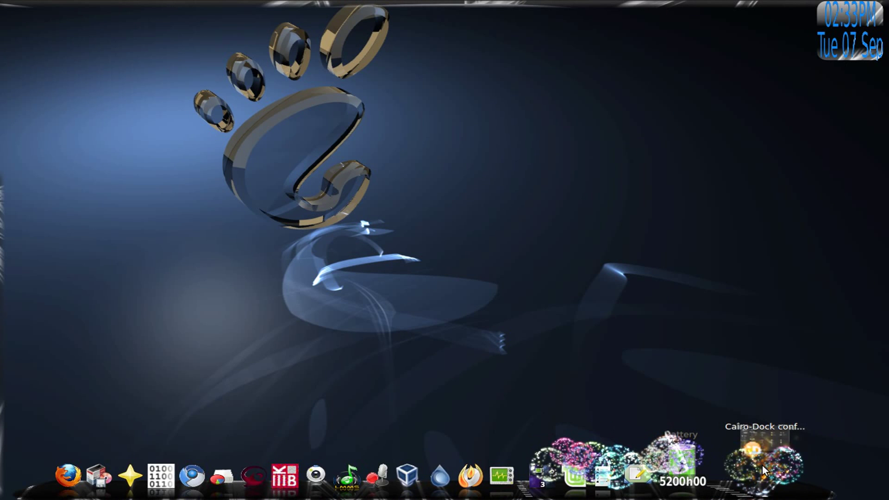
right_click(762, 465)
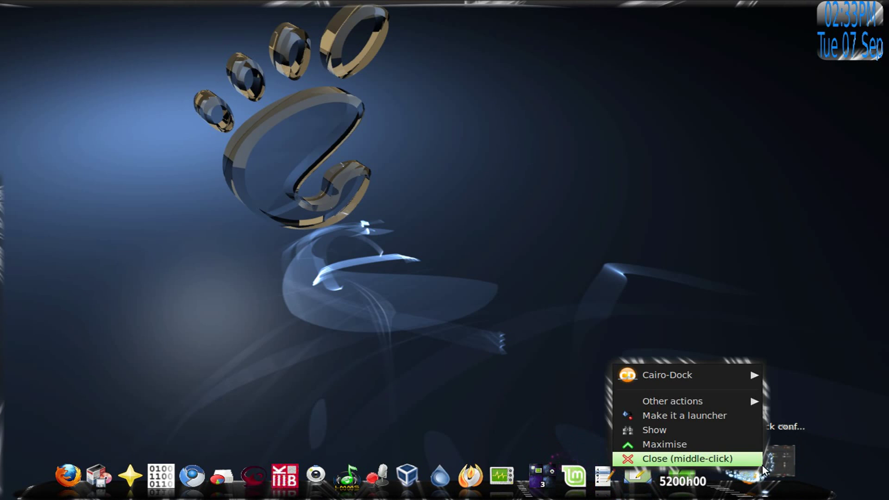
left_click(720, 240)
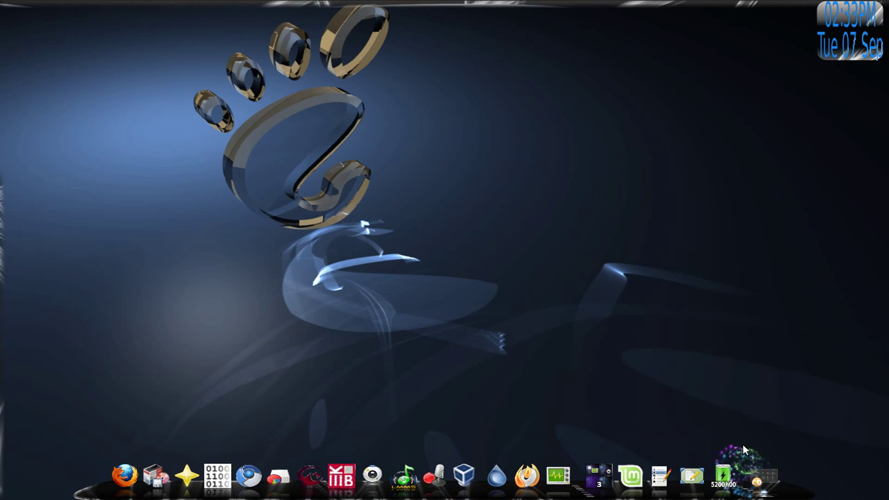